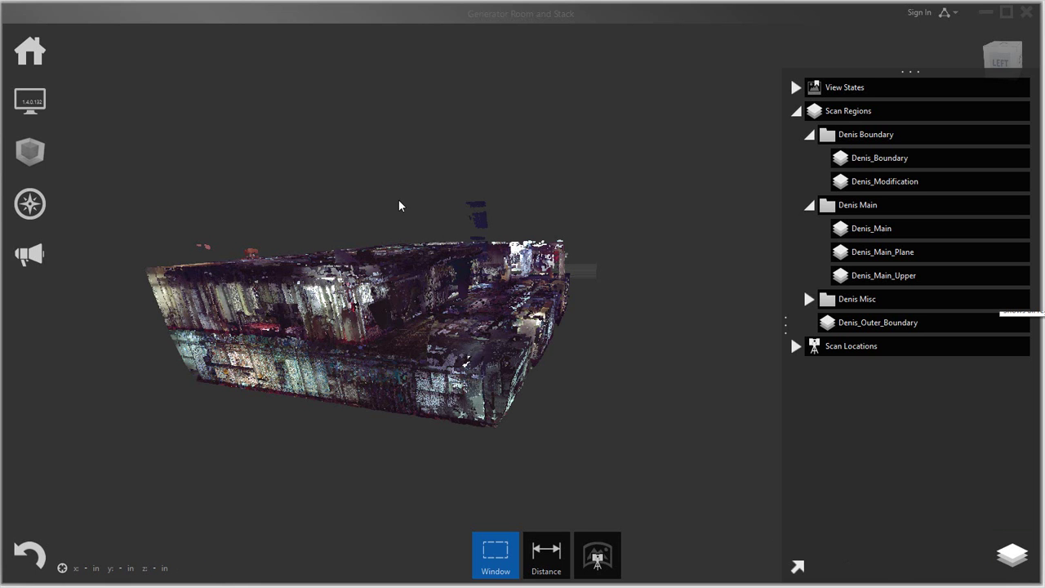
- Examine the generator room point cloud from several angles and distances
middle_drag(397, 194, 452, 270)
drag(451, 269, 458, 267)
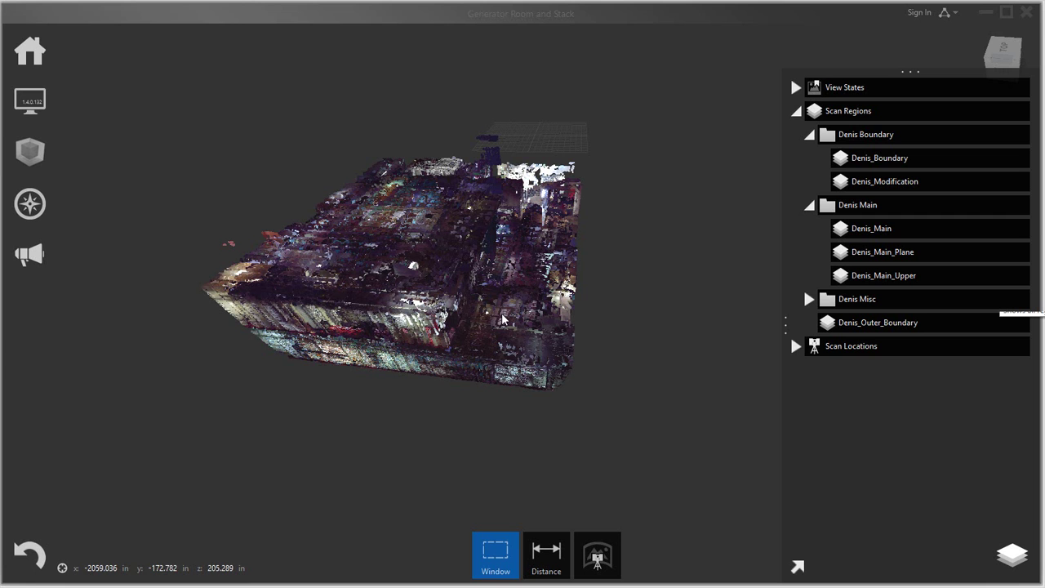
drag(488, 336, 491, 311)
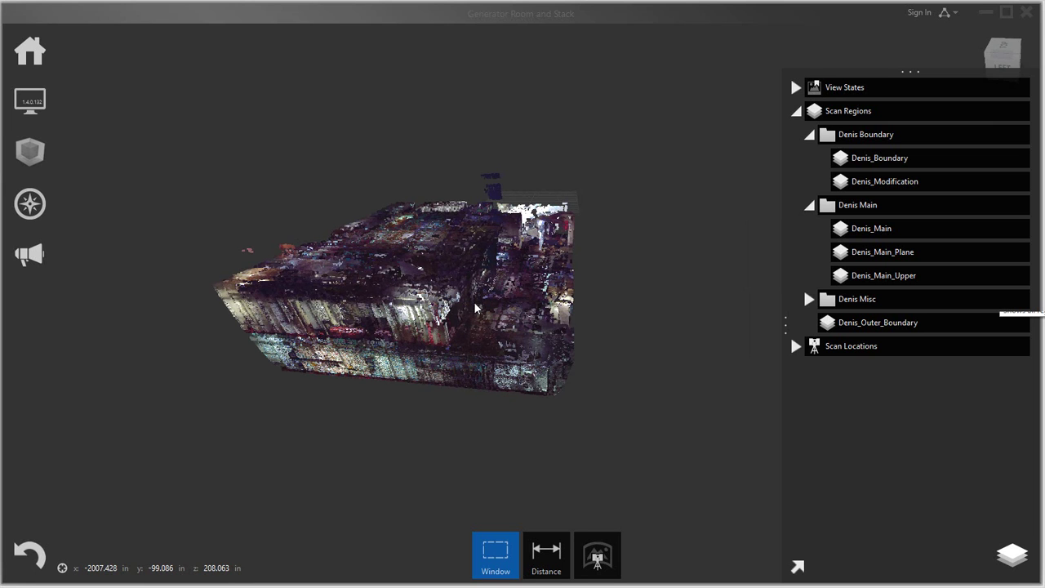
drag(474, 308, 459, 257)
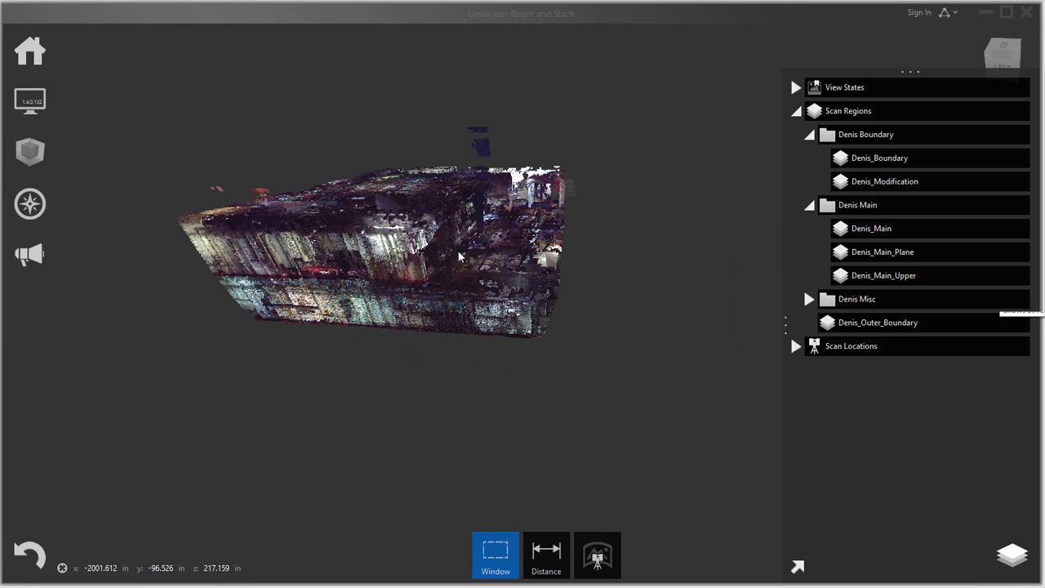
scroll(458, 253, up, 1)
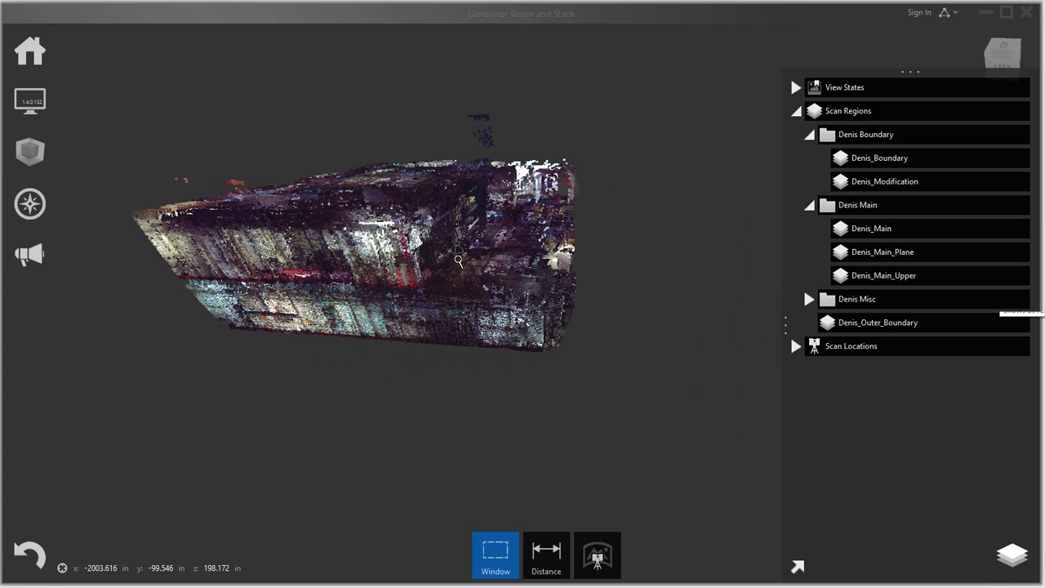
shift+middle_drag(537, 341, 473, 343)
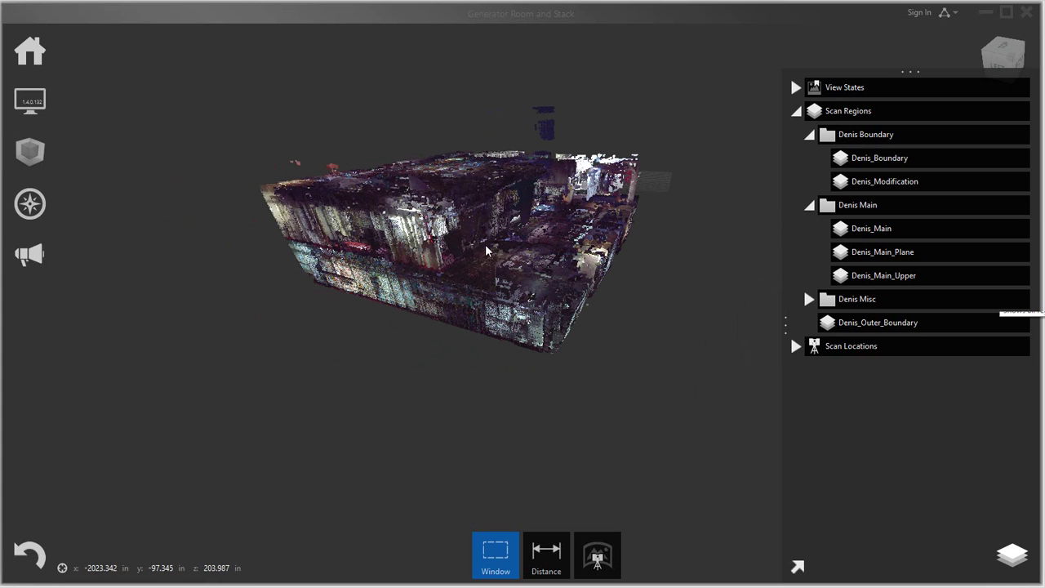
middle_drag(485, 244, 451, 268)
drag(450, 267, 437, 263)
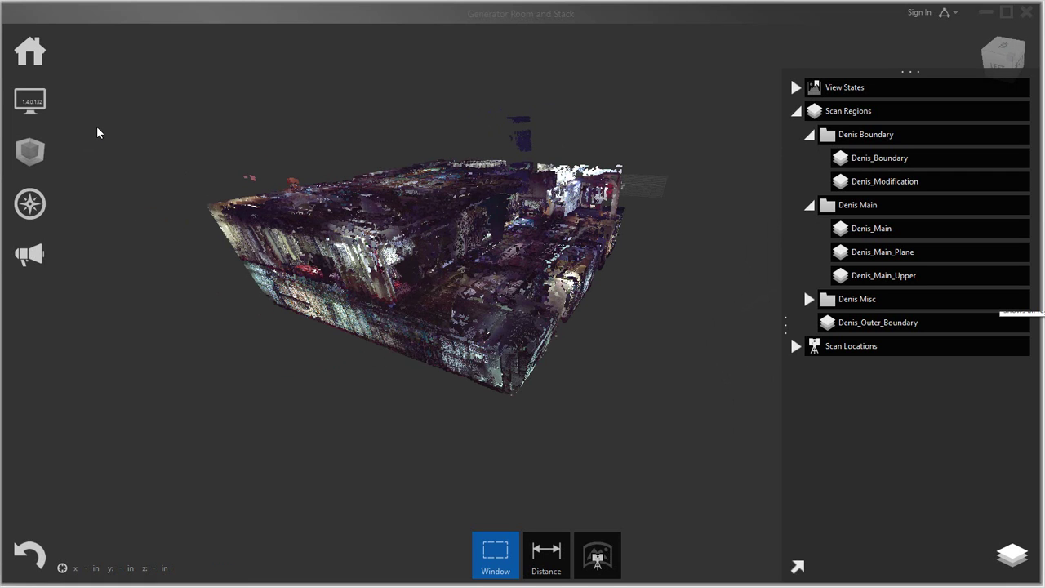
- Color the point cloud by elevation and inspect it
click(30, 101)
click(76, 101)
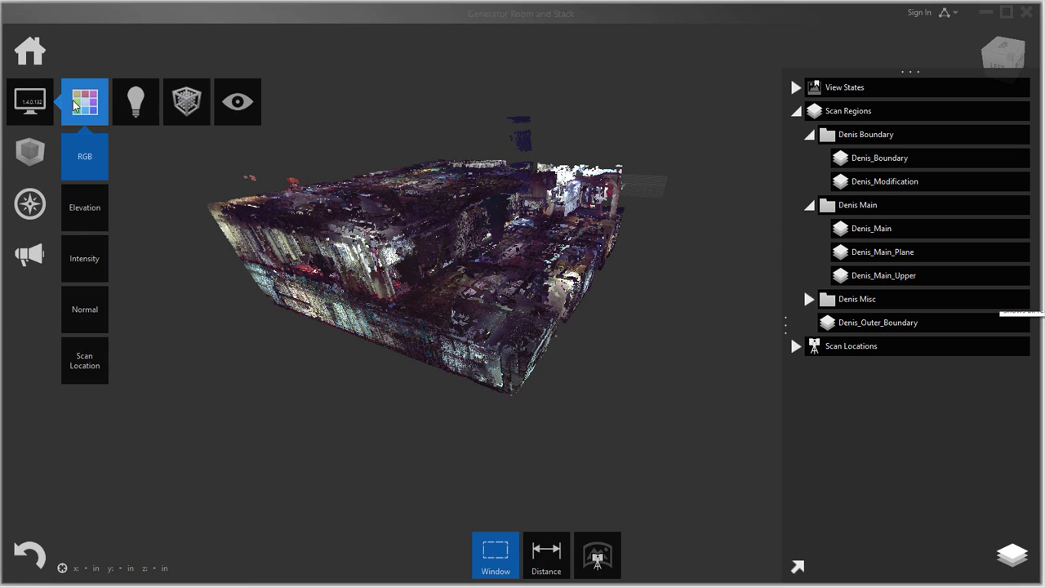
click(431, 260)
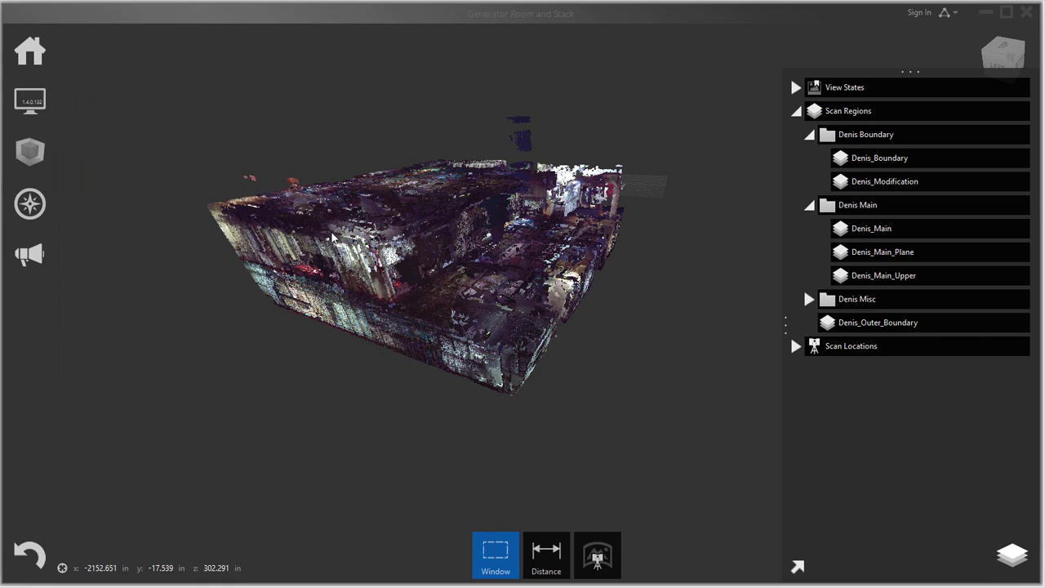
click(39, 104)
click(85, 102)
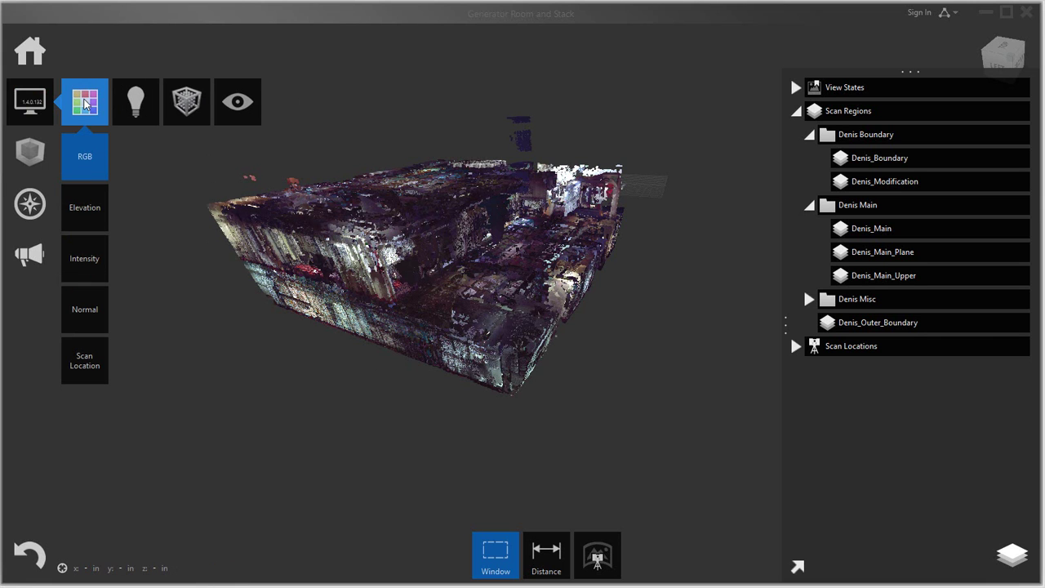
click(93, 206)
drag(451, 362, 194, 389)
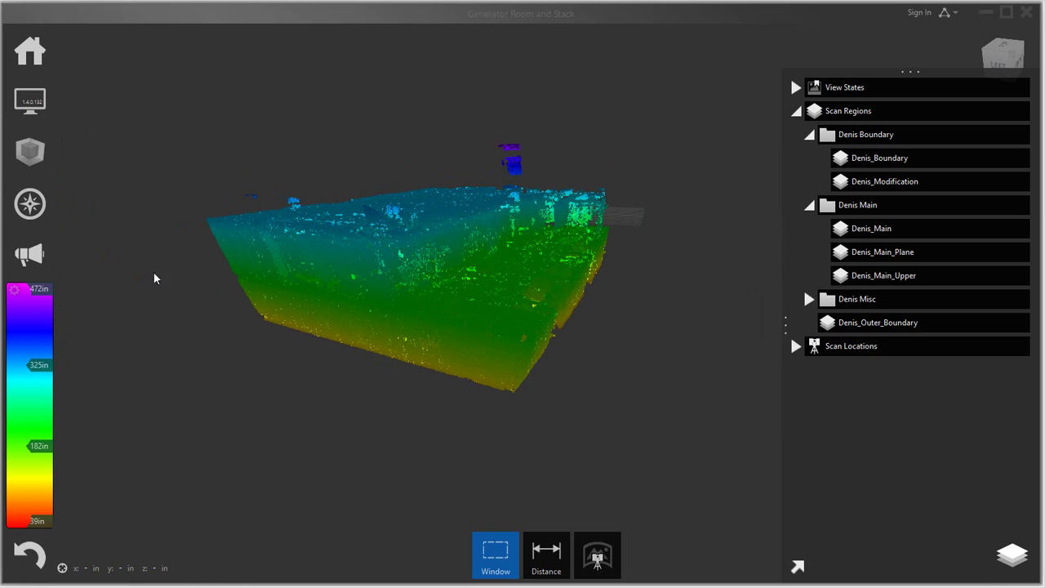
- Switch the point cloud coloring back to RGB
click(30, 101)
click(84, 102)
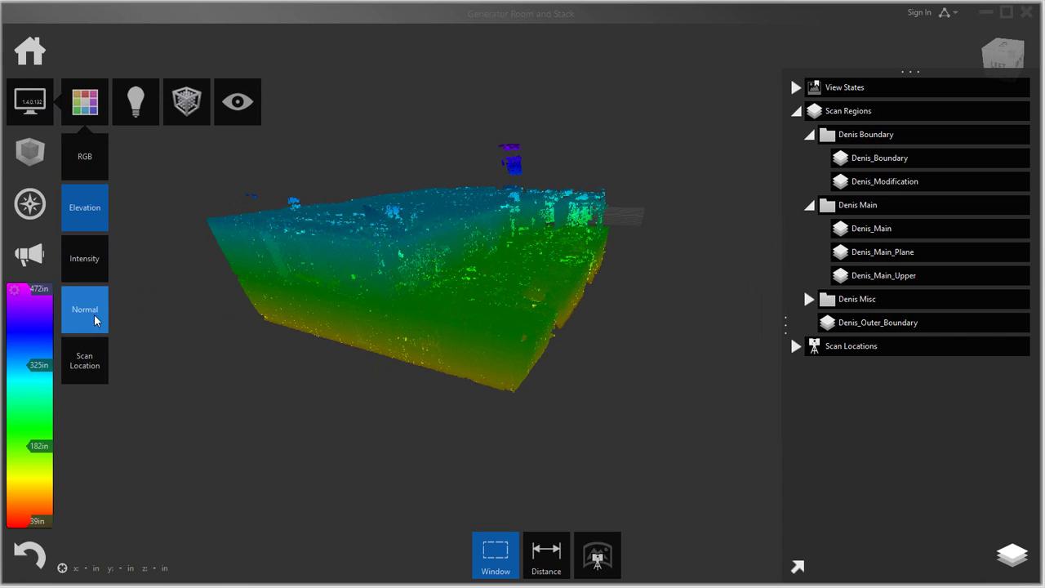
click(87, 159)
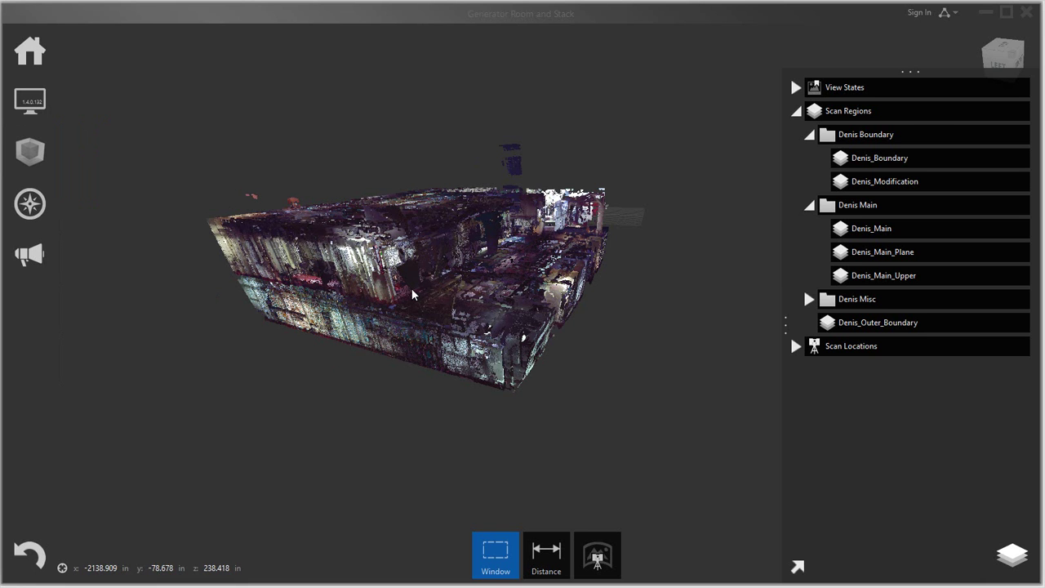
- Start editing the limit box around the point cloud and toggle its Highlight Edges option
scroll(412, 290, up, 5)
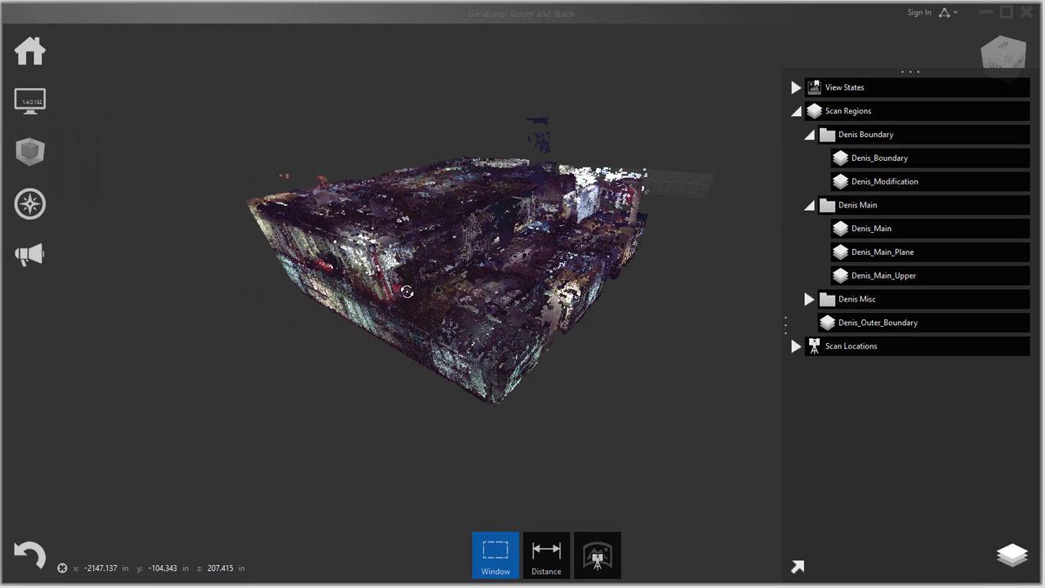
drag(412, 294, 439, 250)
mouse_move(439, 250)
shift+middle_down()
mouse_move(461, 263)
mouse_move(428, 282)
mouse_move(403, 268)
mouse_move(436, 247)
shift+middle_up()
mouse_move(29, 152)
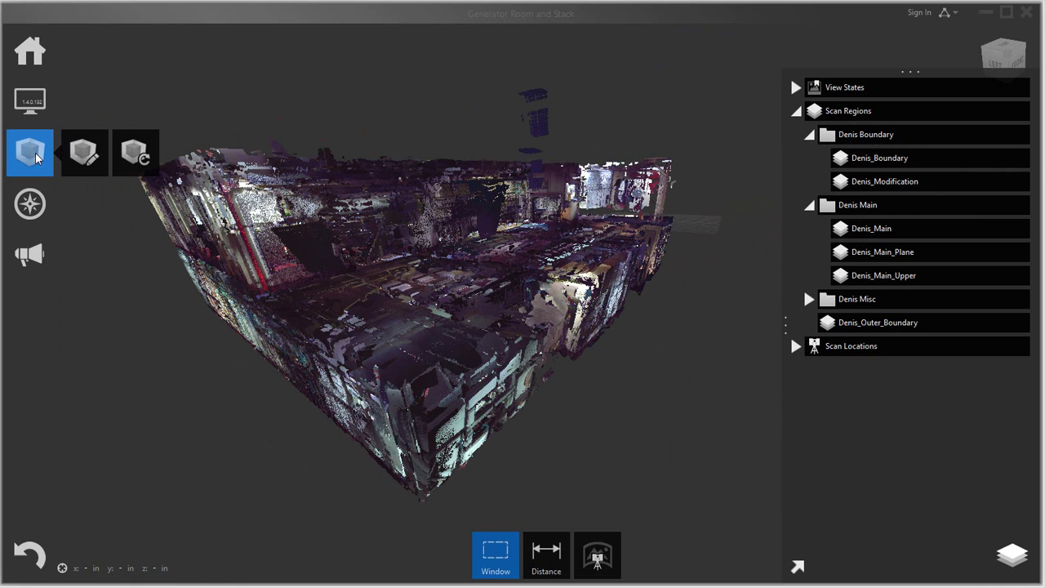
click(80, 157)
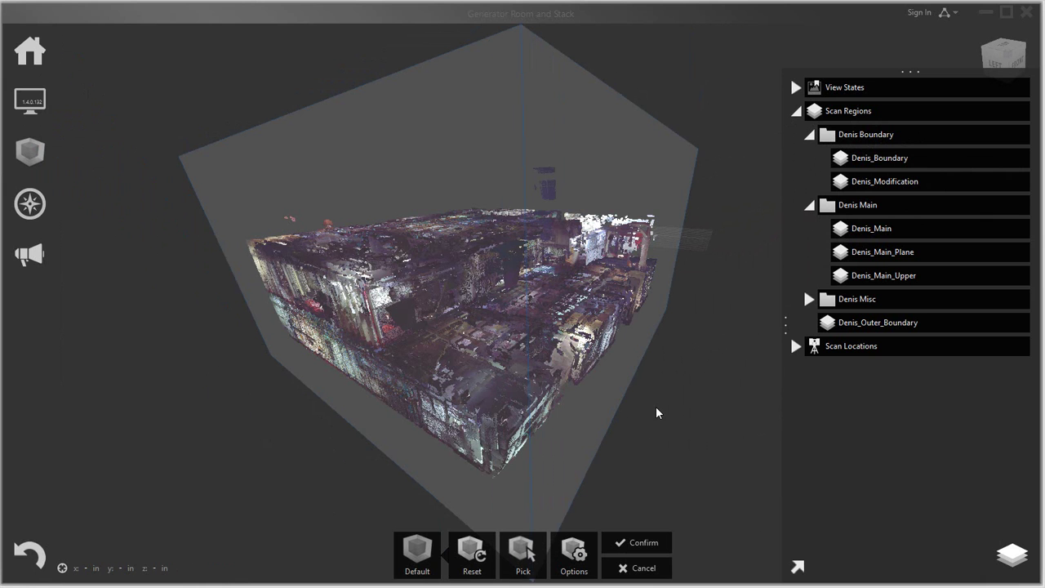
drag(652, 412, 602, 395)
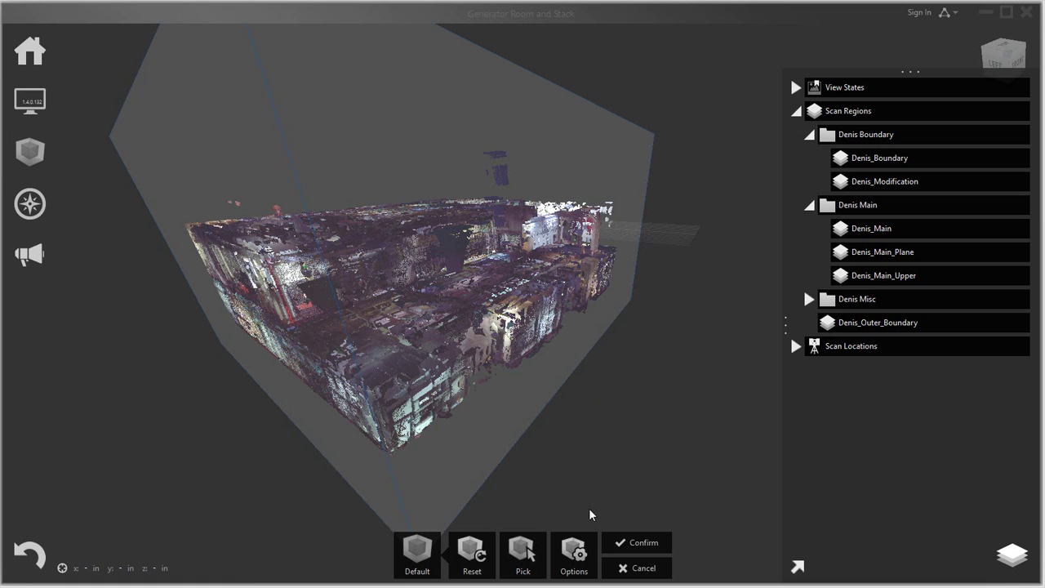
click(583, 565)
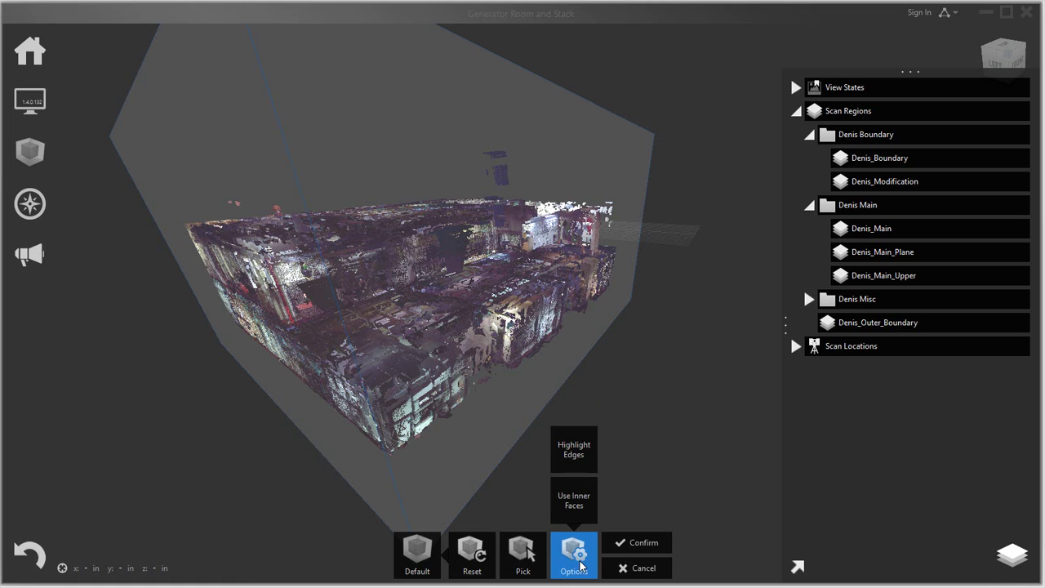
click(583, 456)
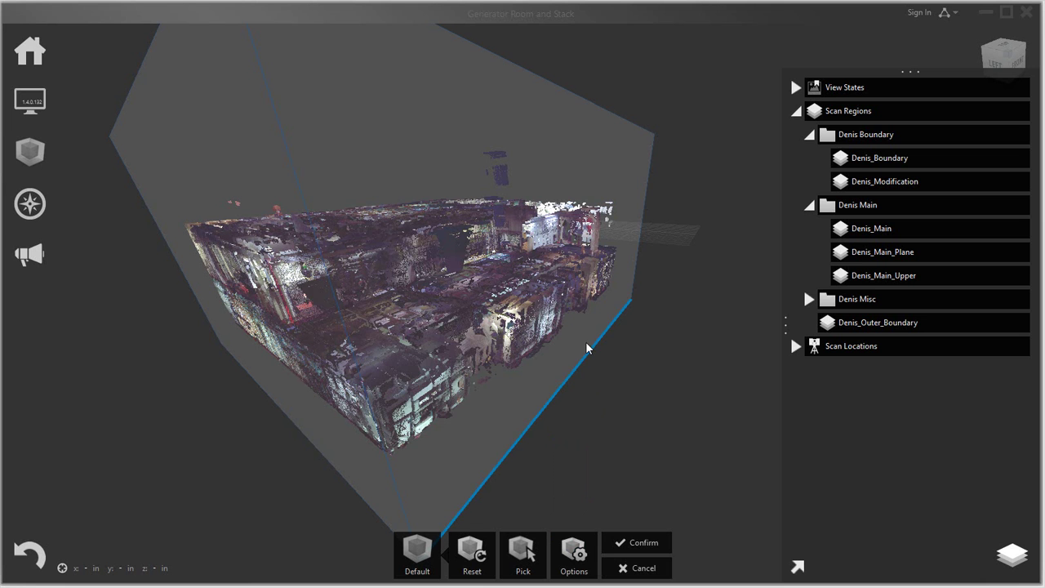
- Try adjusting the limit box faces around the point cloud from different angles, and cancel the limit box edit
drag(582, 318, 530, 362)
mouse_move(567, 311)
mouse_down()
mouse_move(493, 242)
mouse_move(578, 329)
mouse_up()
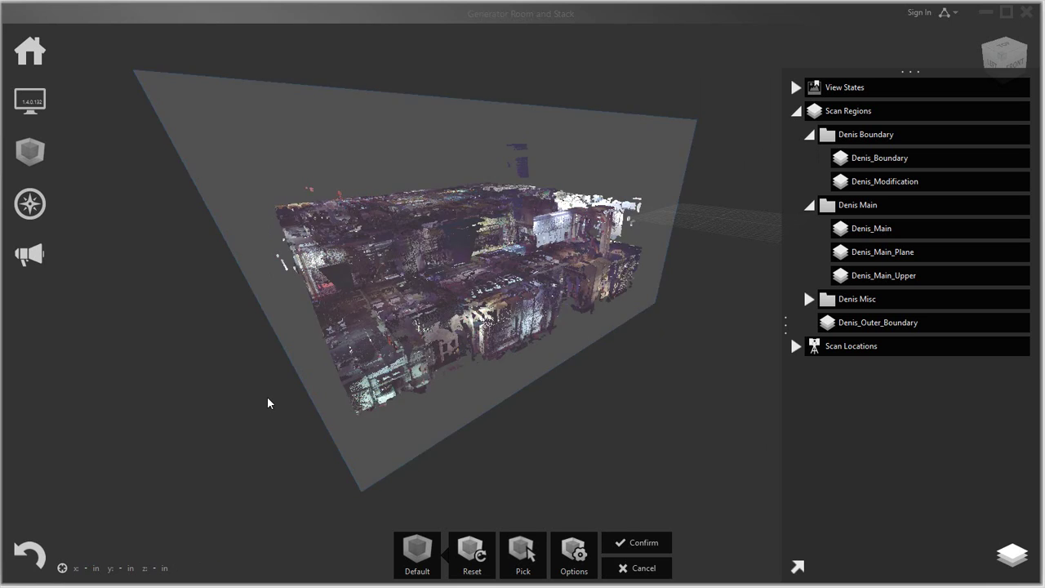
scroll(267, 396, up, 5)
scroll(287, 375, down, 3)
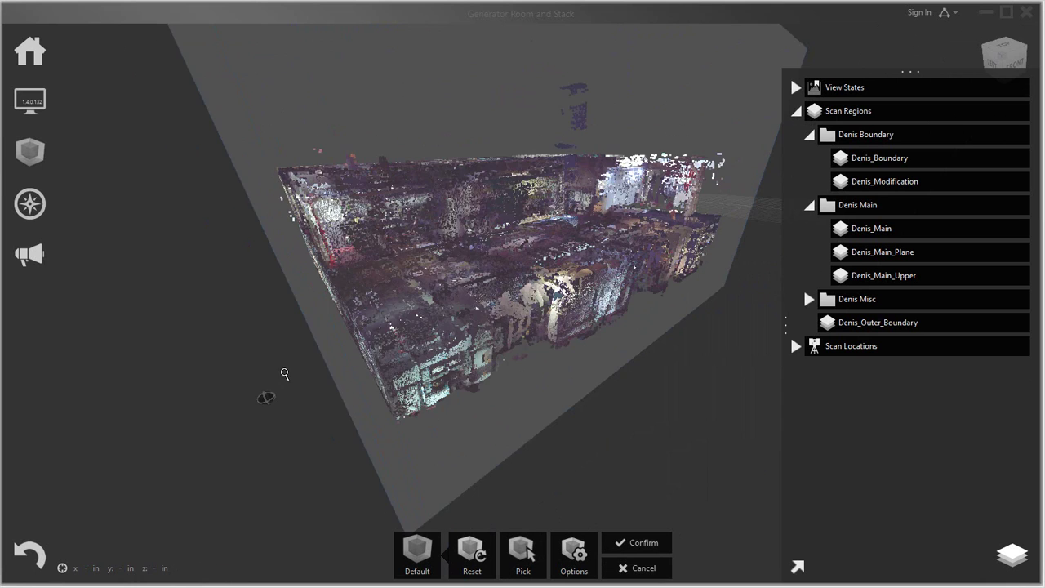
shift+middle_drag(285, 374, 322, 351)
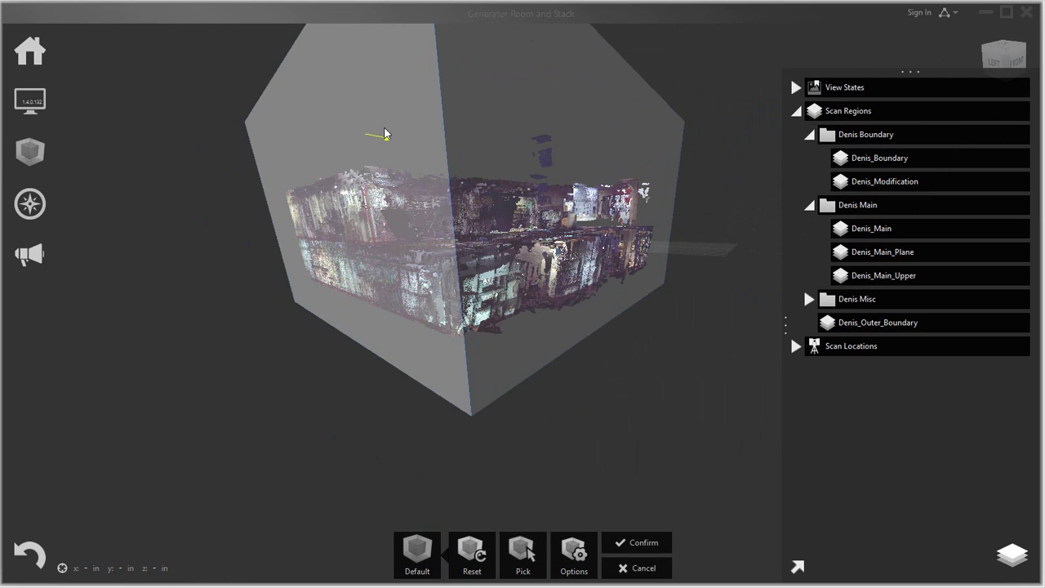
mouse_move(384, 128)
mouse_down()
mouse_move(609, 121)
mouse_move(455, 169)
mouse_move(397, 174)
mouse_up()
drag(499, 351, 521, 325)
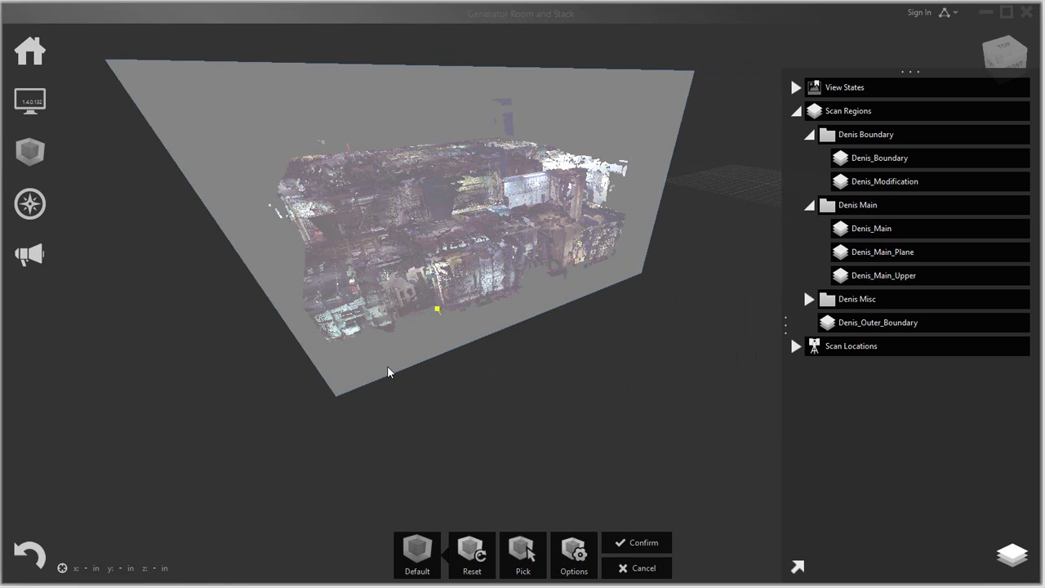
mouse_move(311, 379)
mouse_down()
mouse_move(289, 395)
mouse_move(320, 394)
mouse_move(338, 327)
mouse_move(350, 354)
mouse_move(283, 340)
mouse_up()
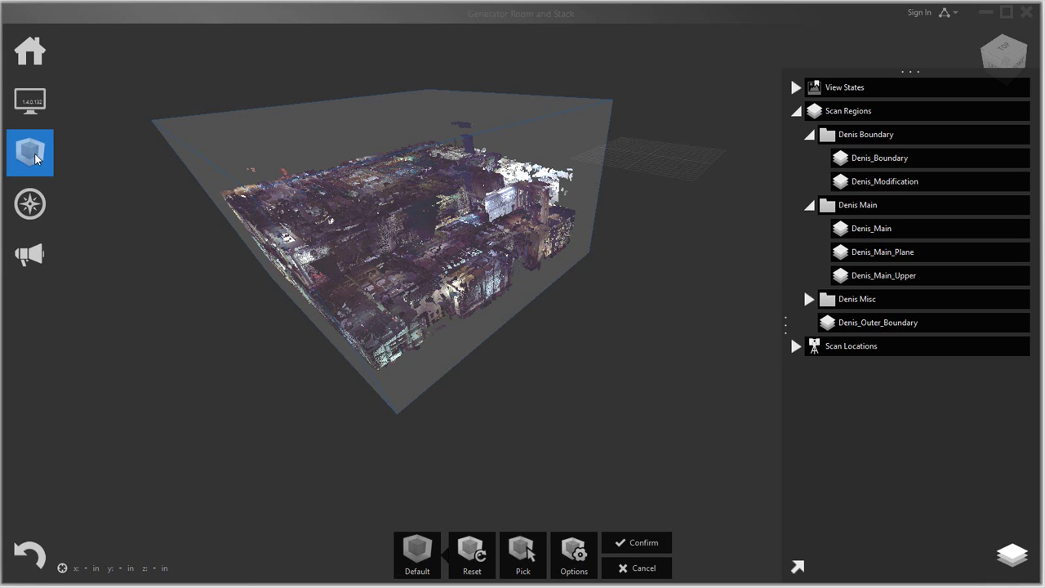
click(643, 568)
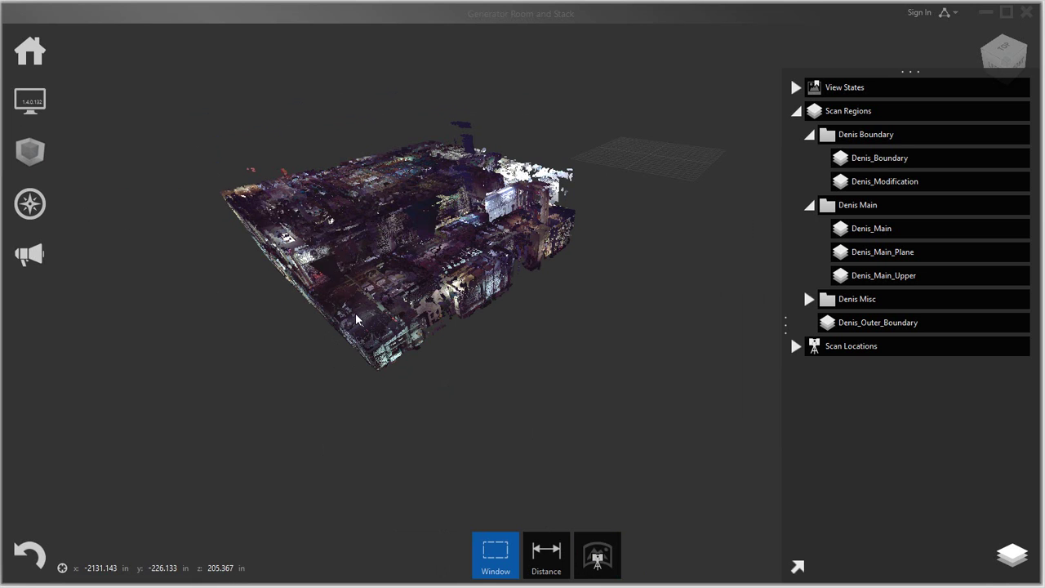
- Review the zoom, pan and orbit navigation tools with their shortcuts and try orbiting the point cloud
drag(312, 309, 275, 321)
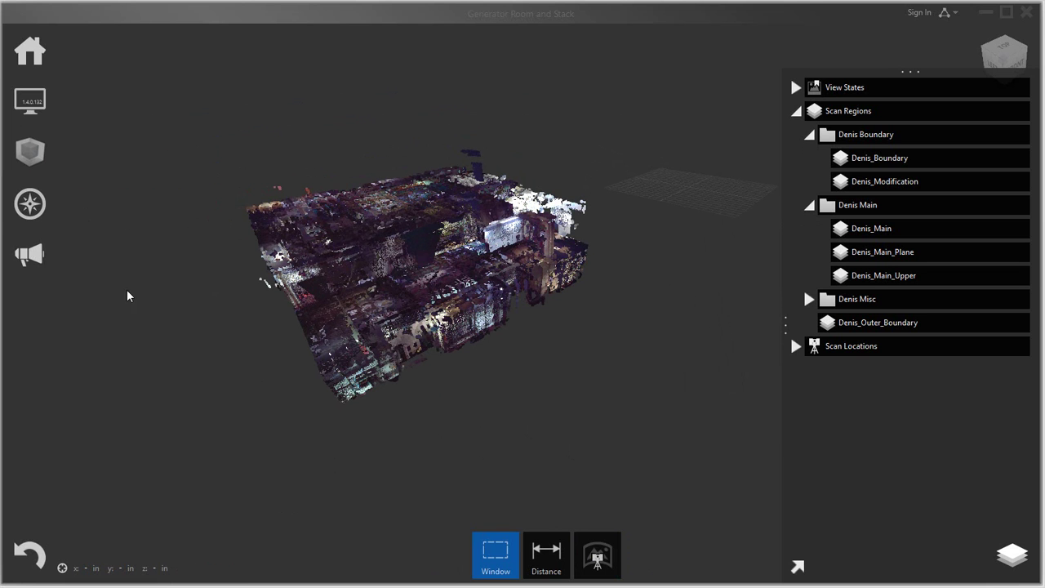
click(45, 206)
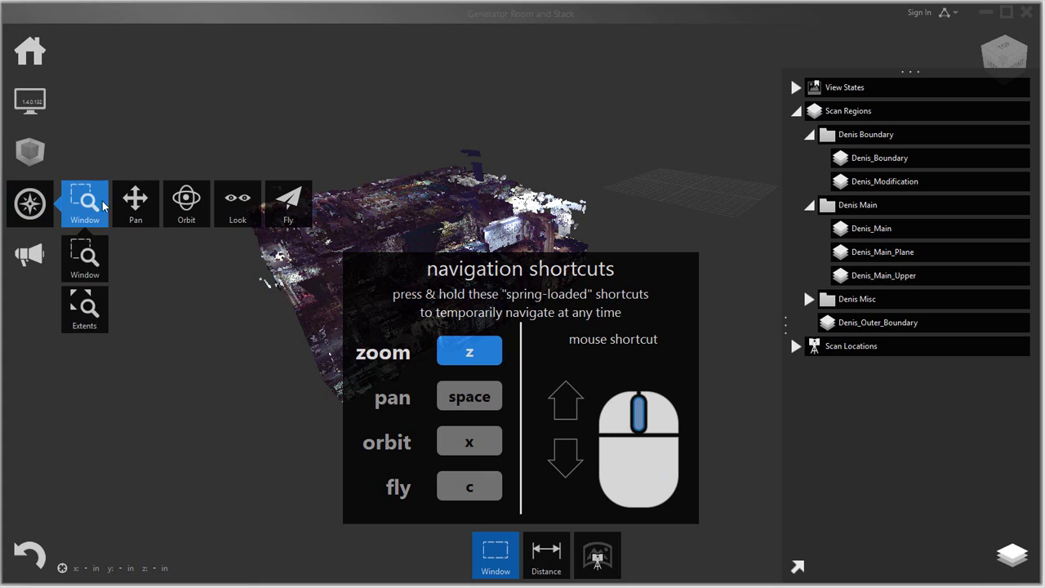
click(135, 204)
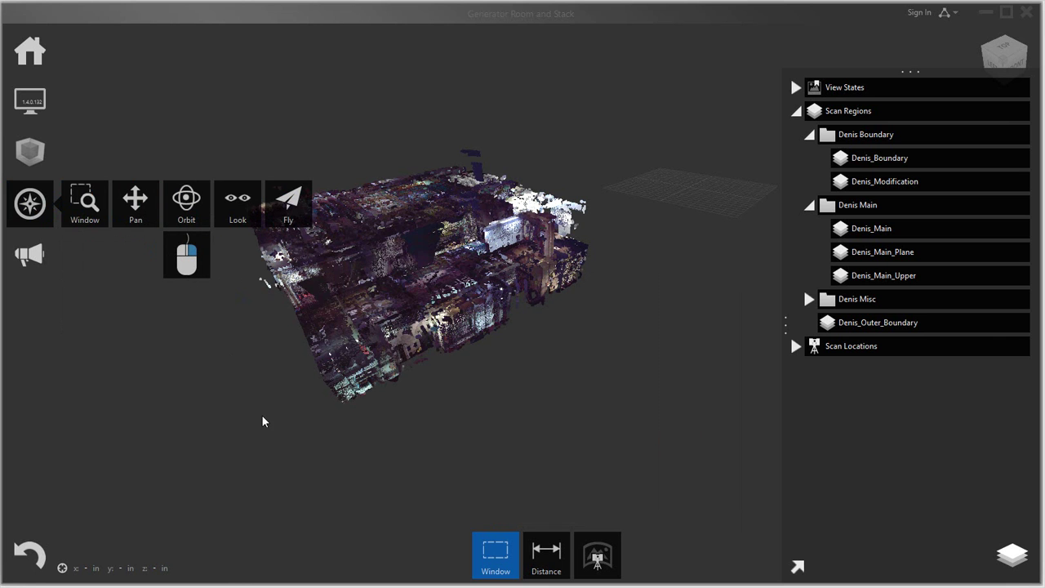
right_drag(278, 396, 303, 375)
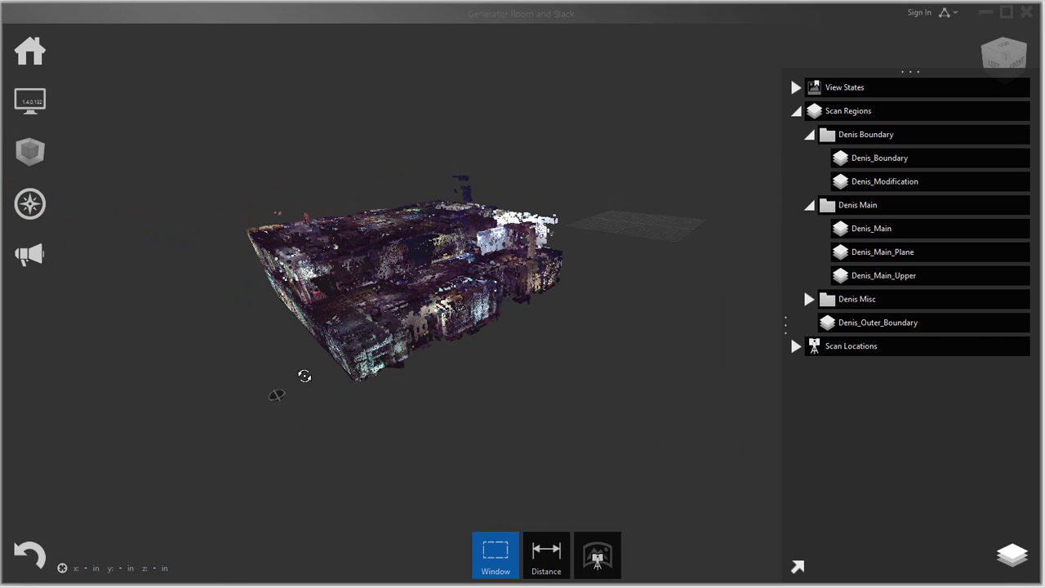
- Inspect the walkway inside the point cloud up close, and view the whole scan from several sides
scroll(372, 331, up, 5)
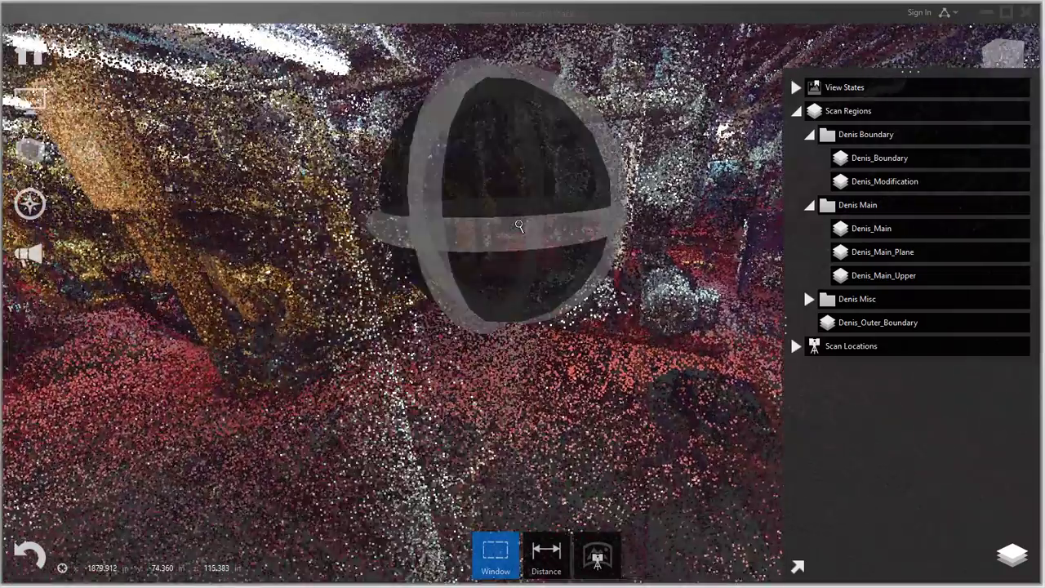
scroll(519, 227, up, 4)
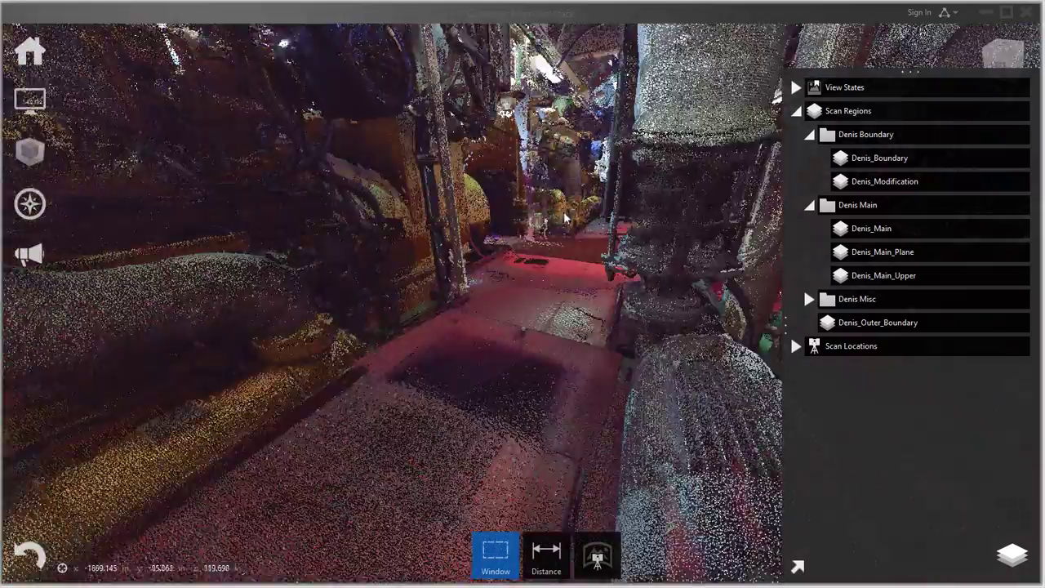
right_drag(542, 220, 503, 254)
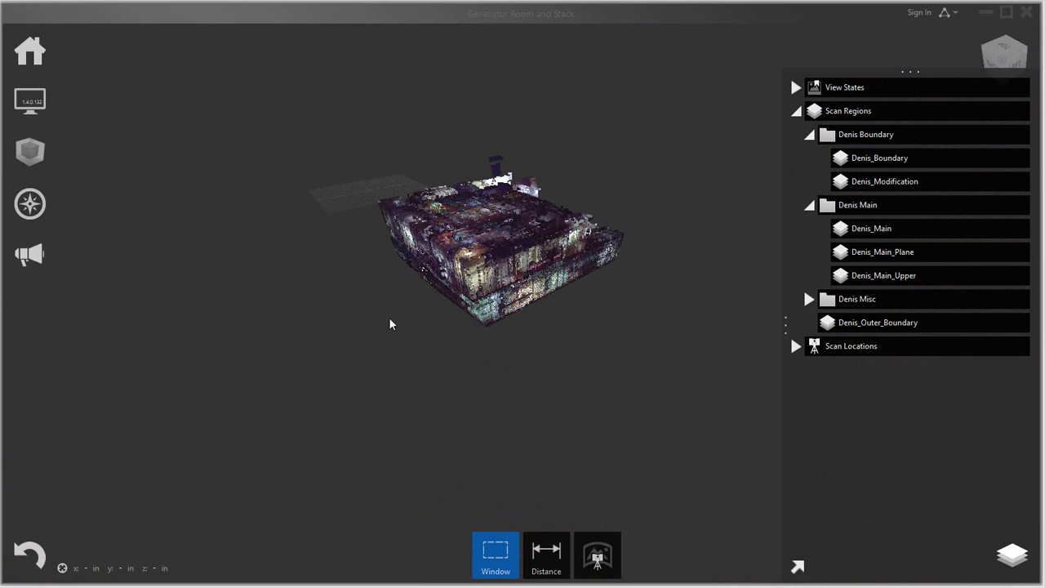
drag(579, 302, 287, 354)
middle_drag(532, 304, 478, 299)
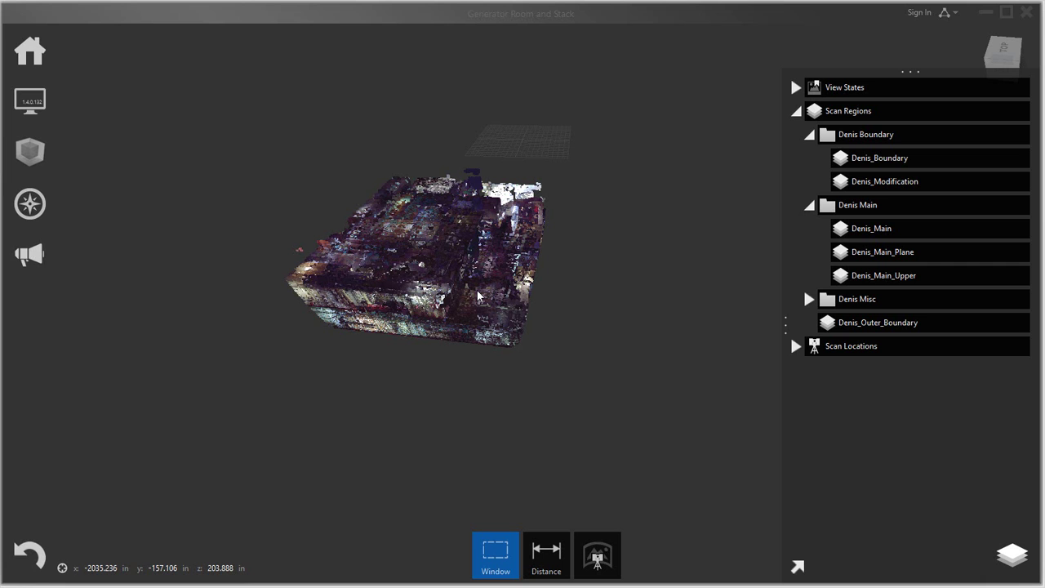
shift+middle_drag(525, 347, 444, 340)
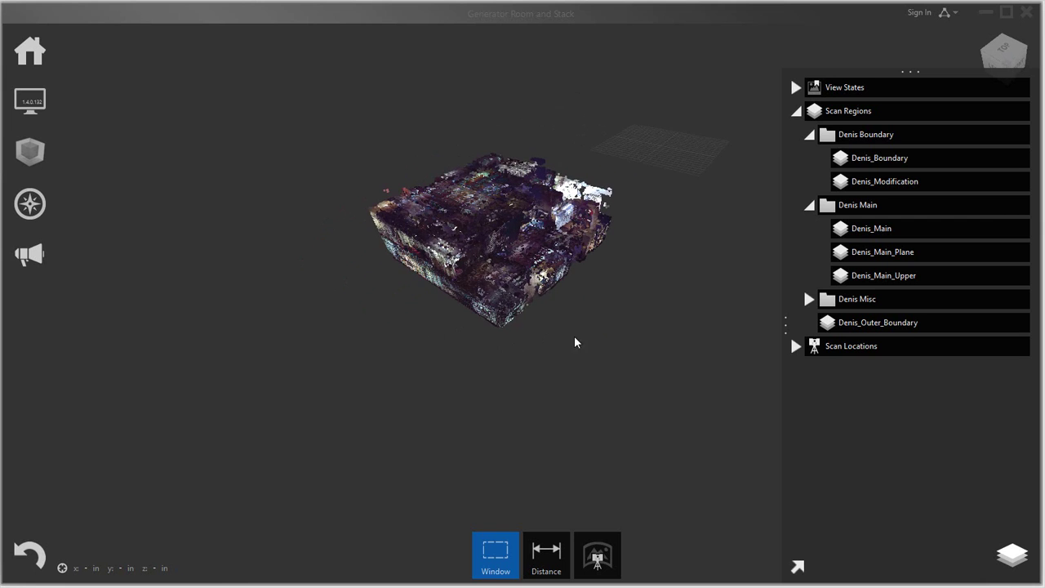
- Highlight the Denis_Boundary scan region in the point cloud
click(869, 158)
click(870, 160)
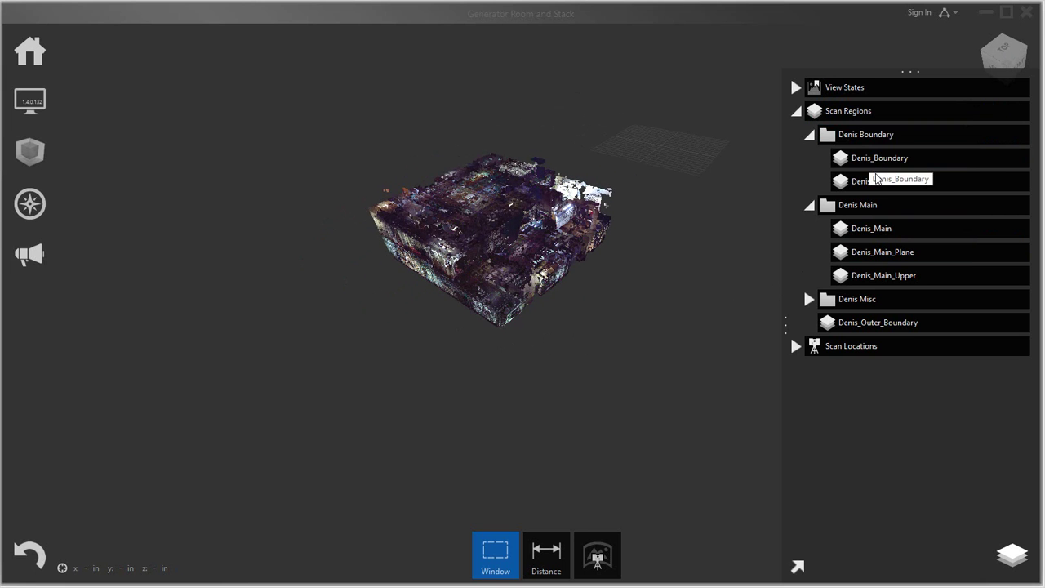
click(891, 155)
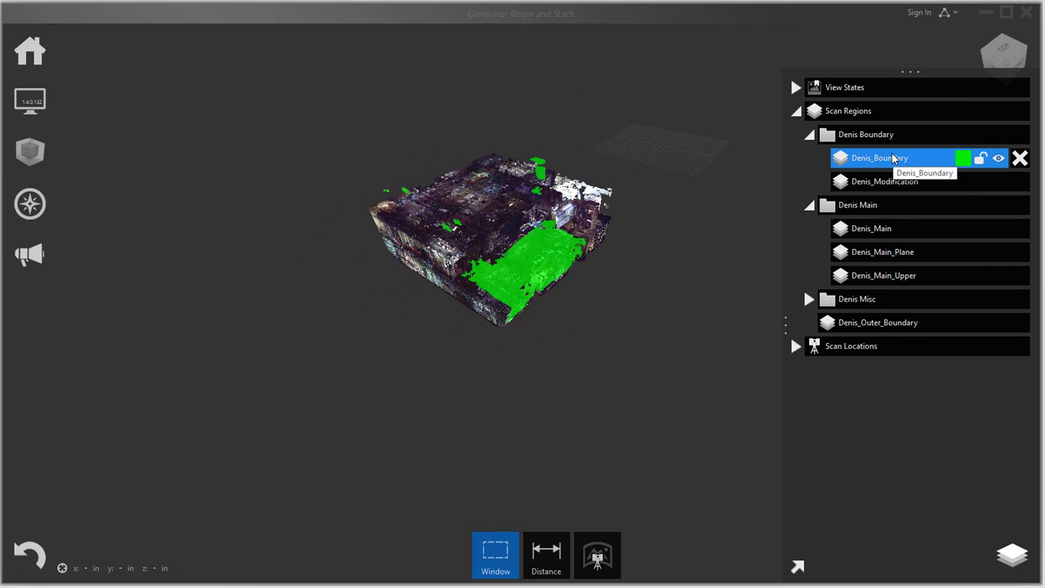
- Examine which points belong to the Denis_Boundary and Denis_Modification regions in the Denis Boundary folder
click(891, 154)
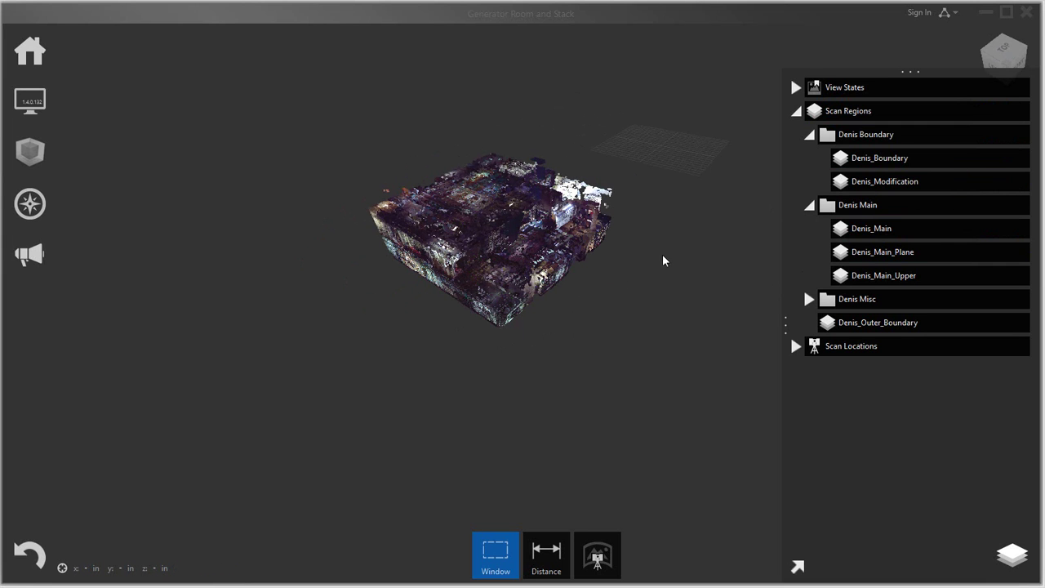
click(873, 160)
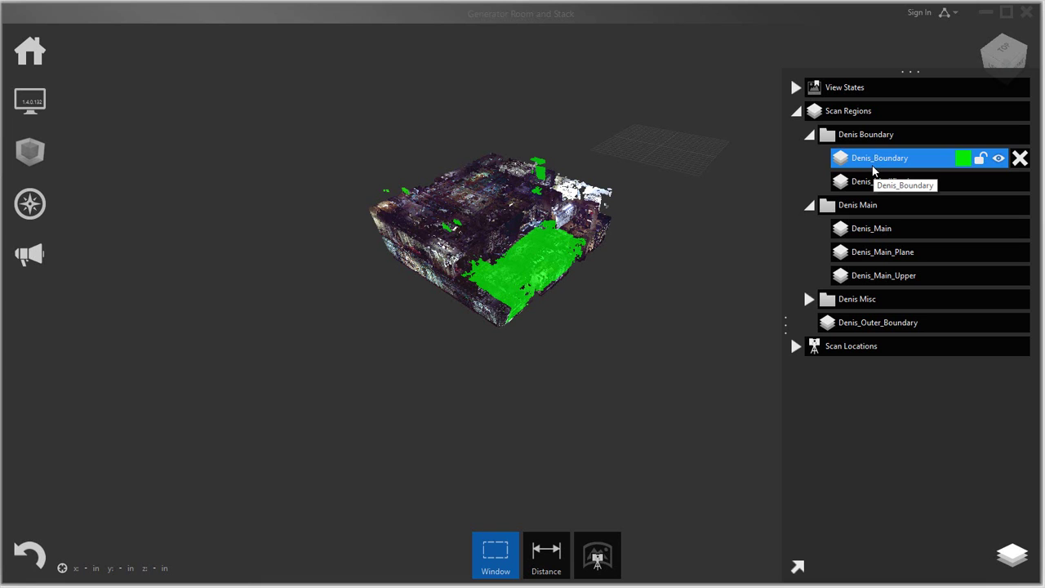
click(880, 161)
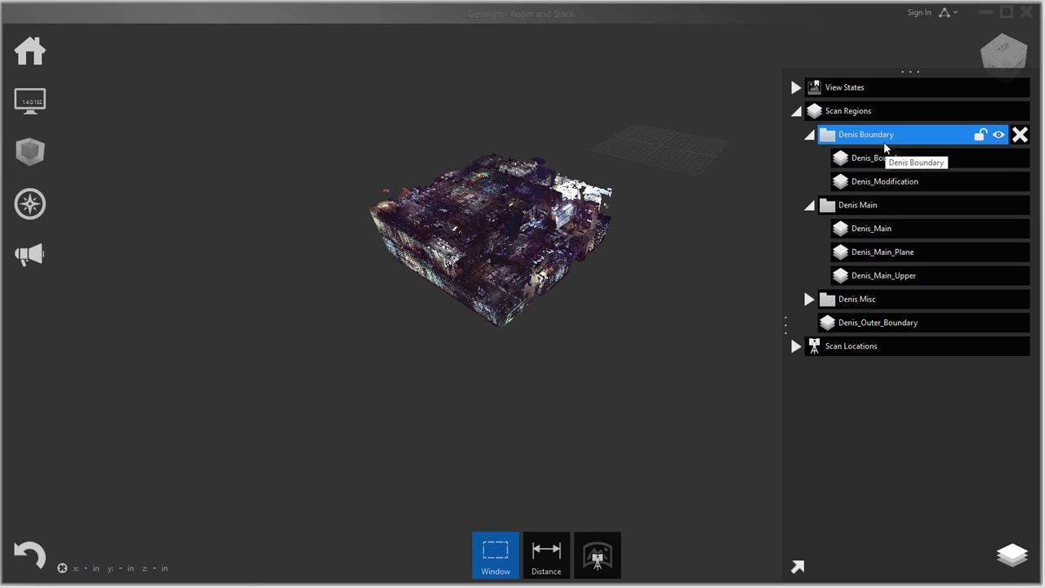
click(885, 159)
click(885, 163)
click(886, 182)
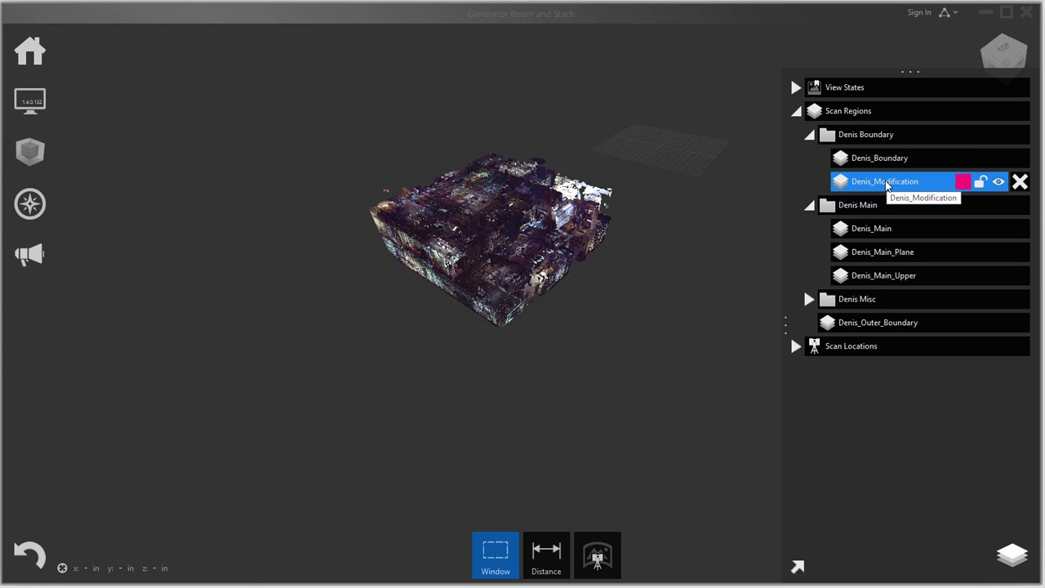
click(886, 182)
click(866, 140)
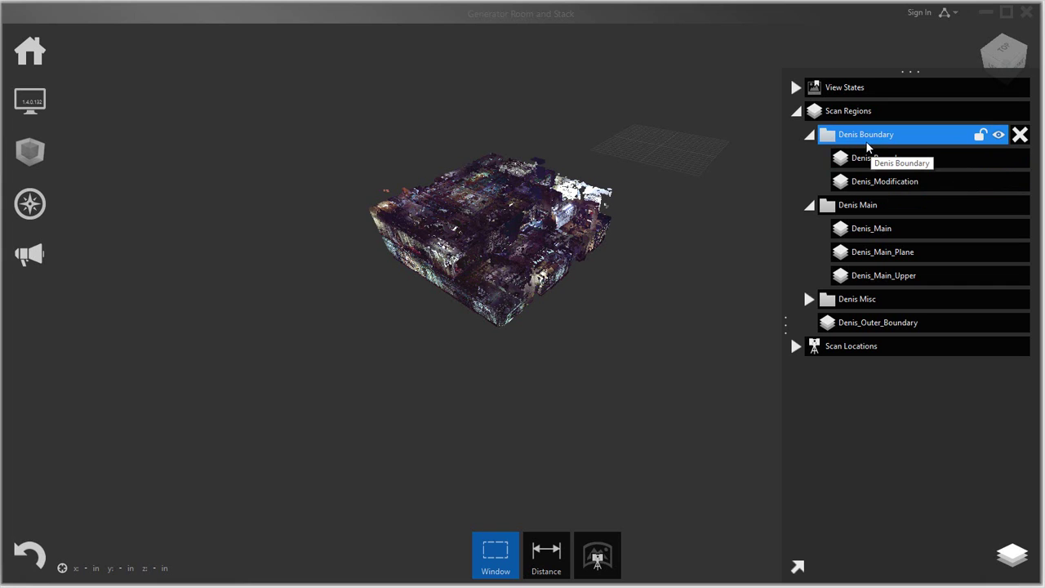
click(865, 140)
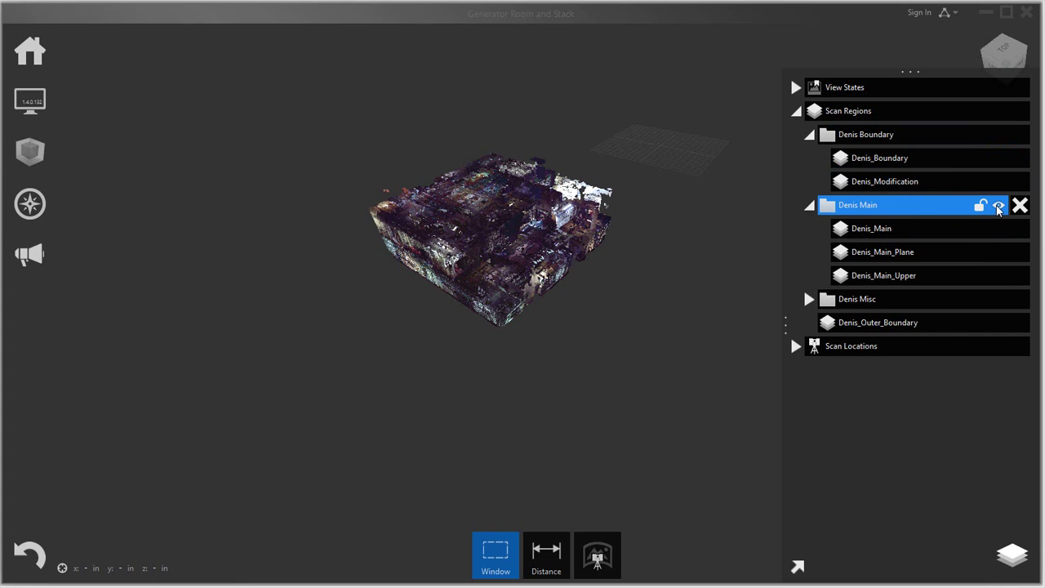
- Hide the Denis Main and Denis Misc region folders and the Denis_Outer_Boundary region
click(997, 207)
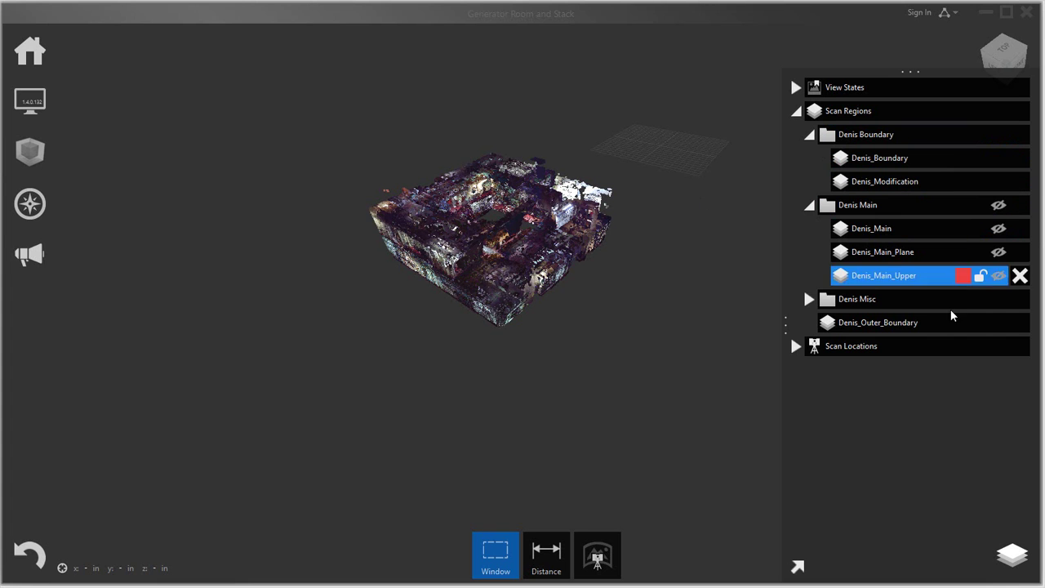
click(999, 299)
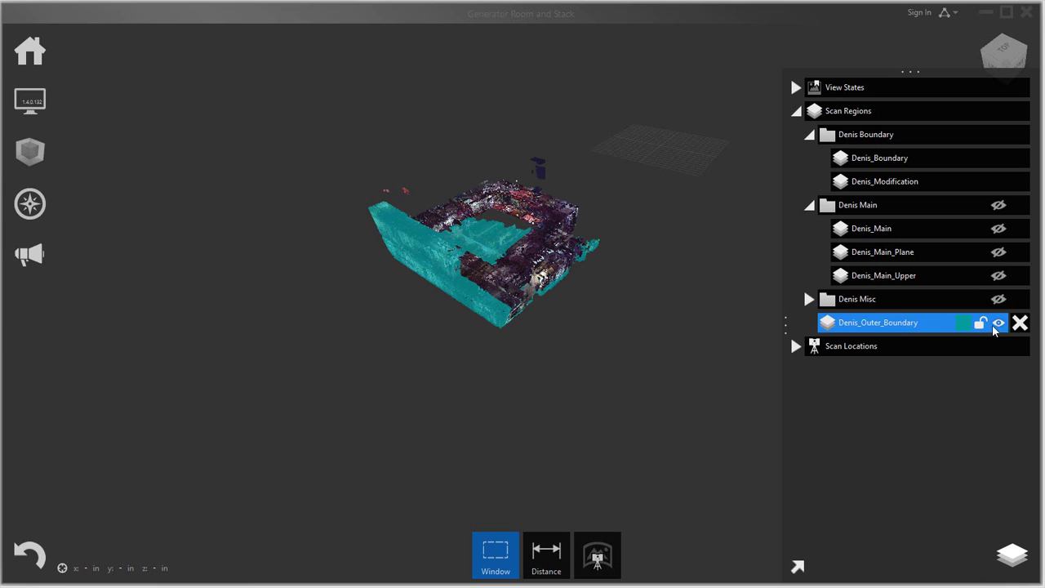
click(998, 323)
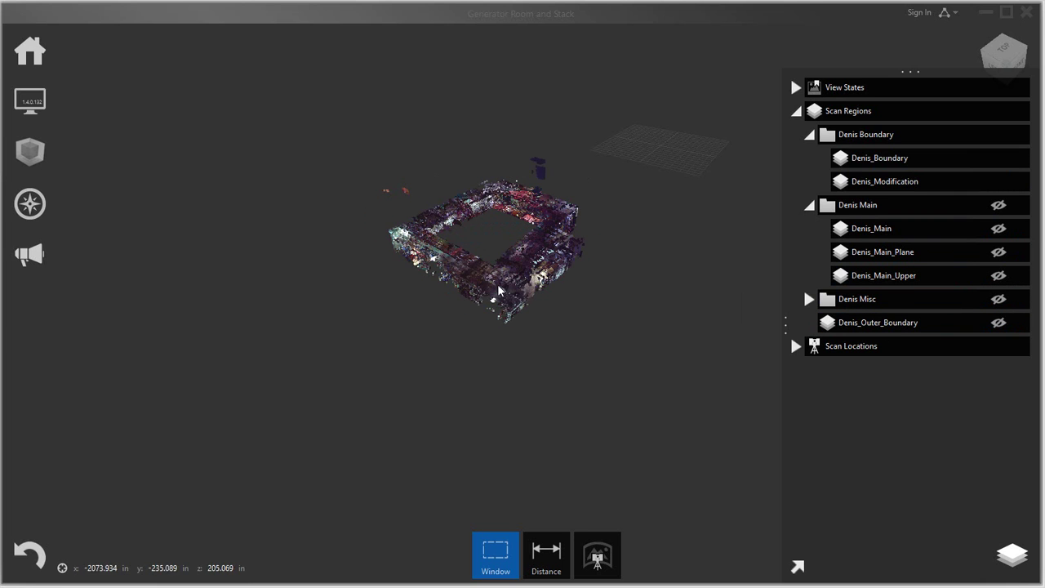
right_drag(449, 331, 535, 332)
scroll(489, 254, up, 5)
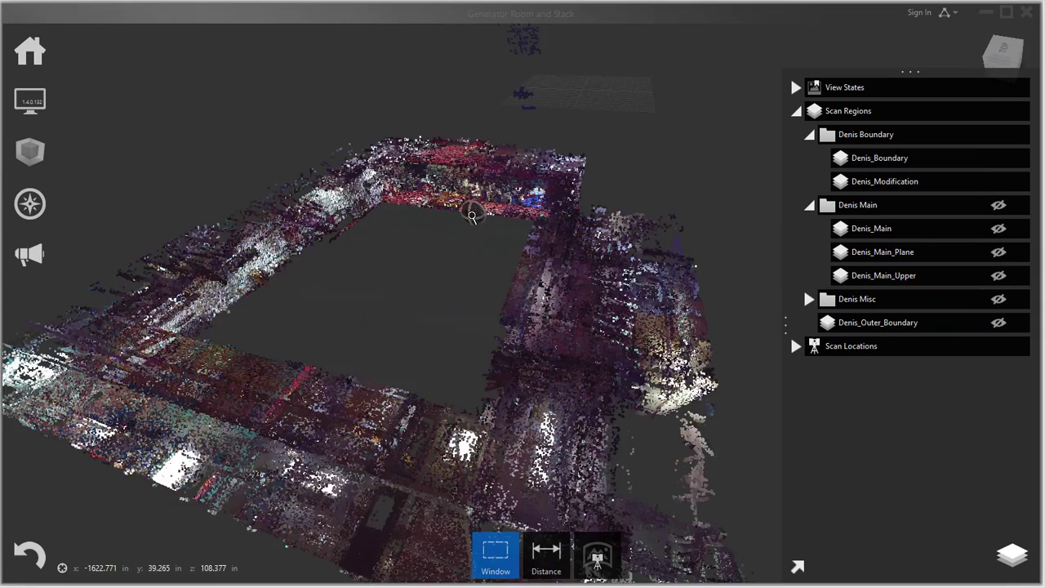
right_drag(515, 234, 495, 230)
- Hide the Denis_Boundary scan region, keeping Denis_Modification displayed
click(976, 203)
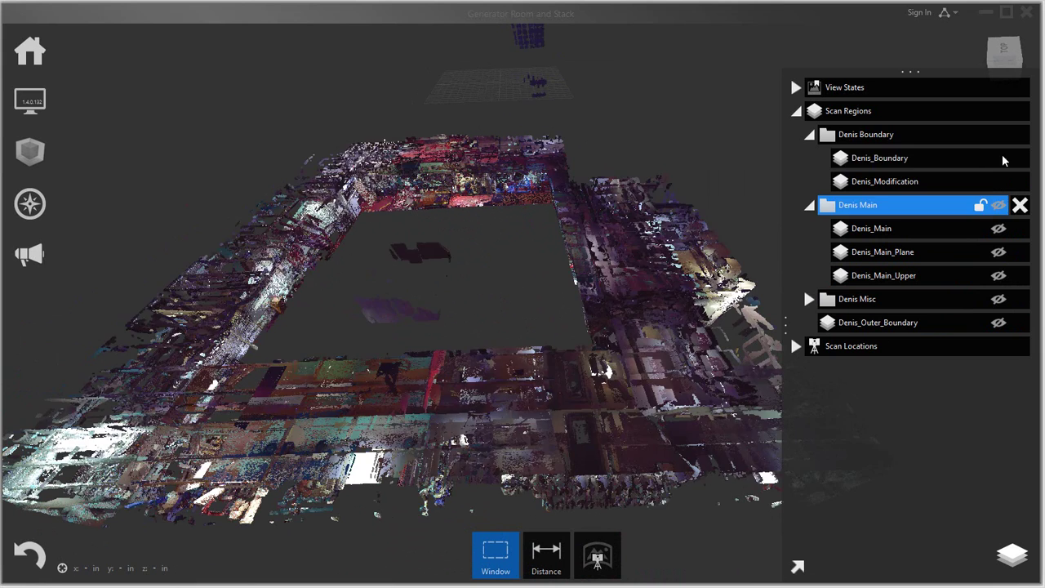
click(1002, 155)
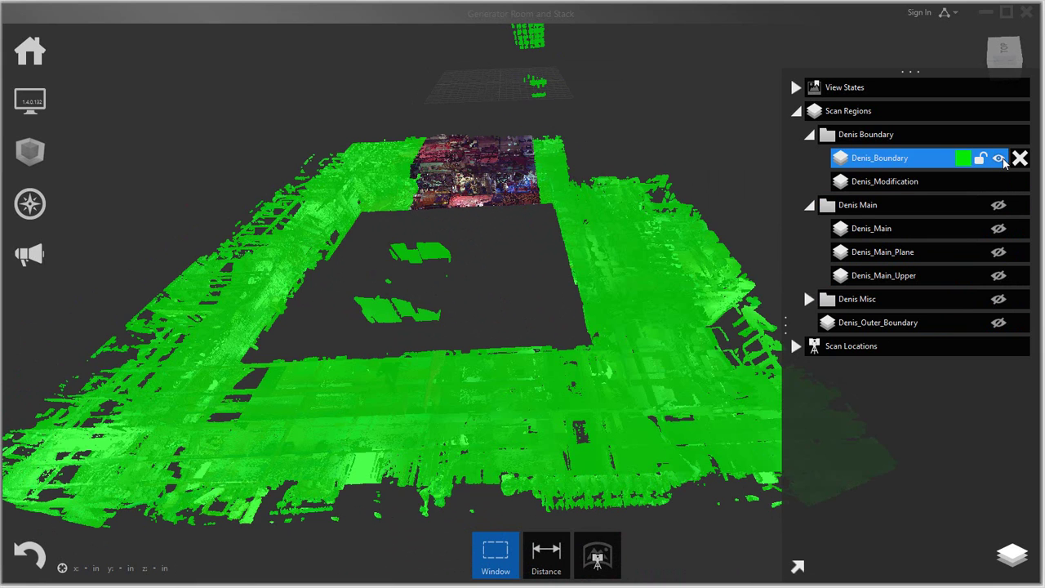
click(1001, 159)
middle_drag(474, 195, 467, 249)
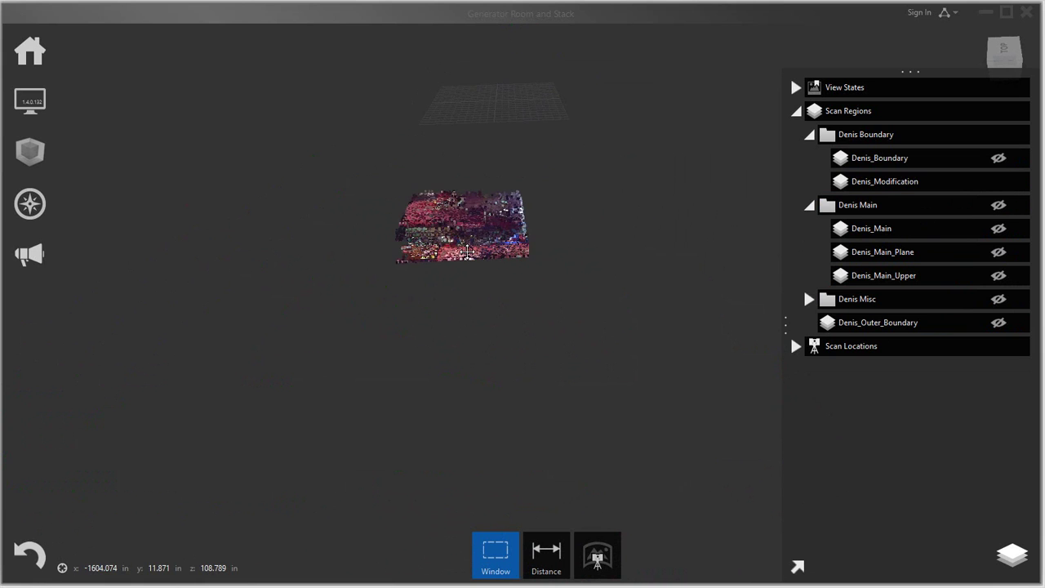
scroll(474, 243, up, 3)
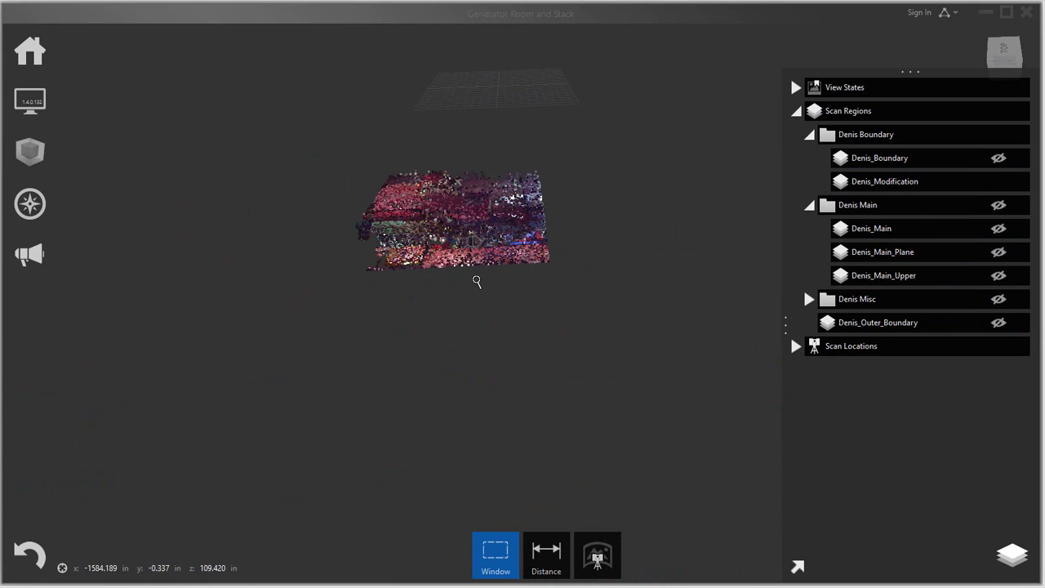
- Try a window selection over one side of the remaining points, check the region options, and clear the selection
click(503, 557)
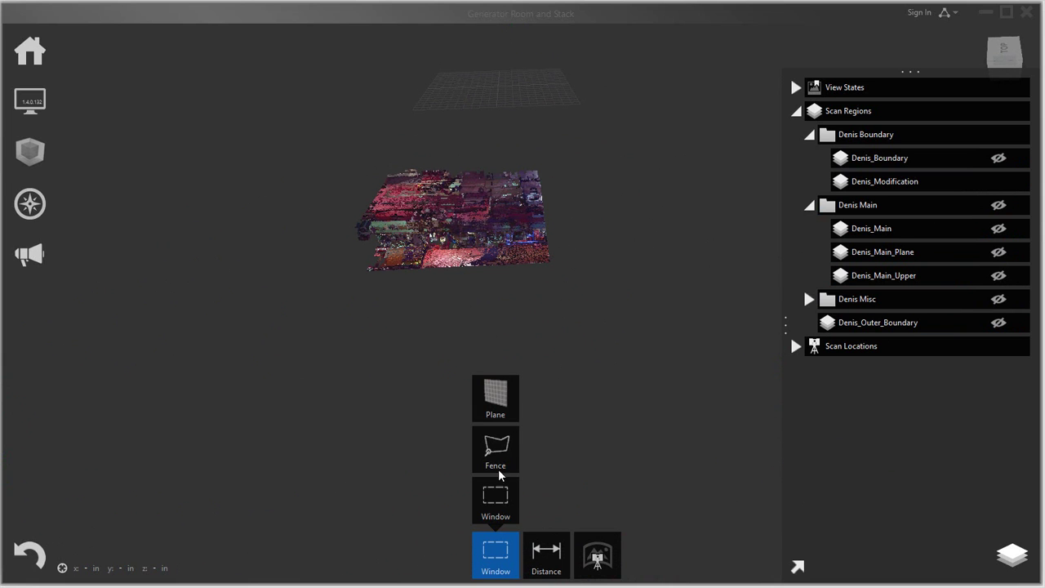
click(496, 496)
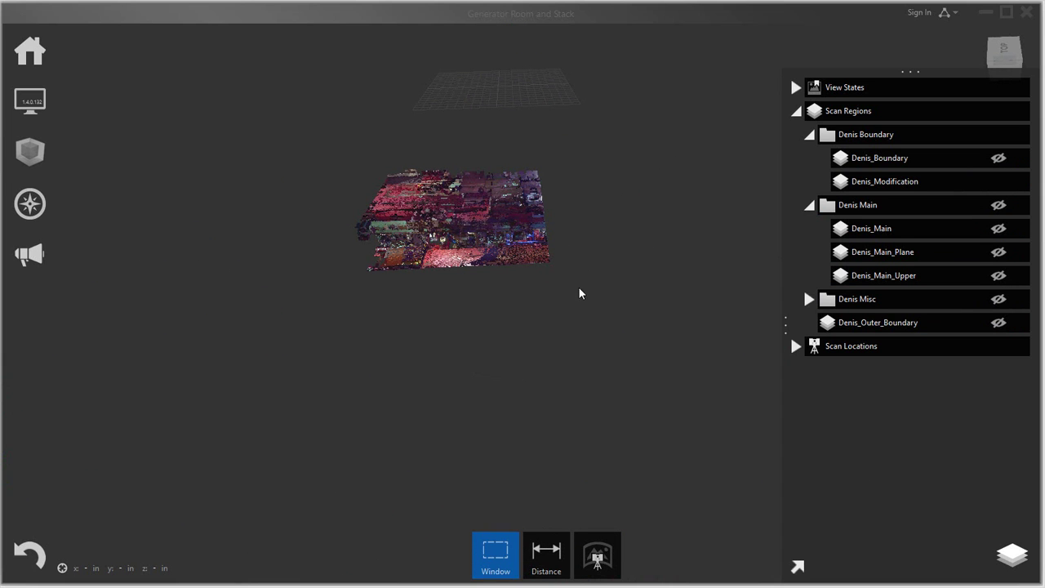
drag(579, 288, 468, 160)
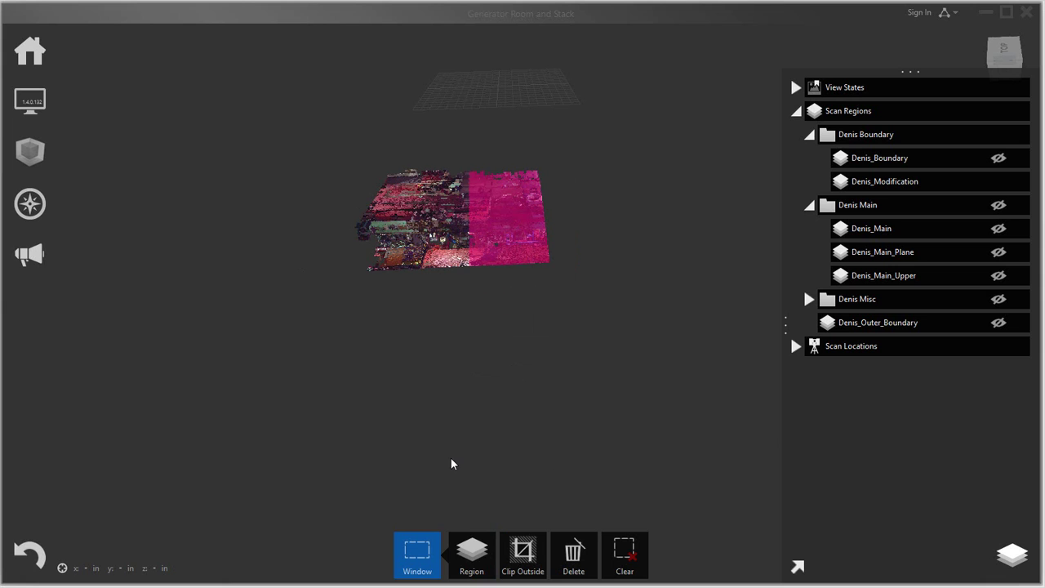
click(471, 553)
click(626, 556)
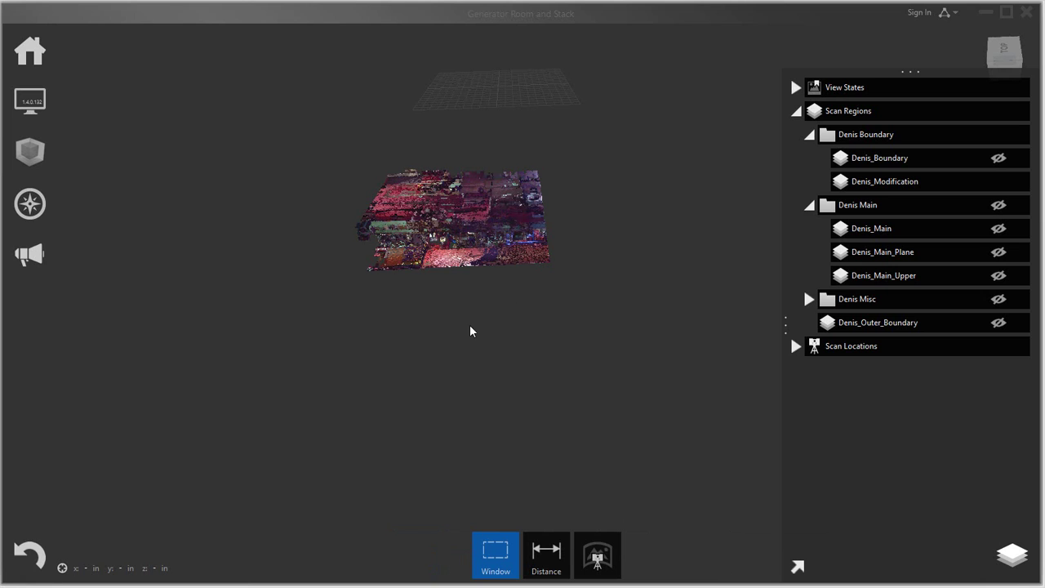
- Inspect the pipework, ceiling and floor of the remaining point cloud up close, and view its flat back wall
mouse_move(470, 325)
middle_down()
mouse_move(487, 339)
mouse_move(492, 326)
middle_up()
scroll(492, 245, up, 3)
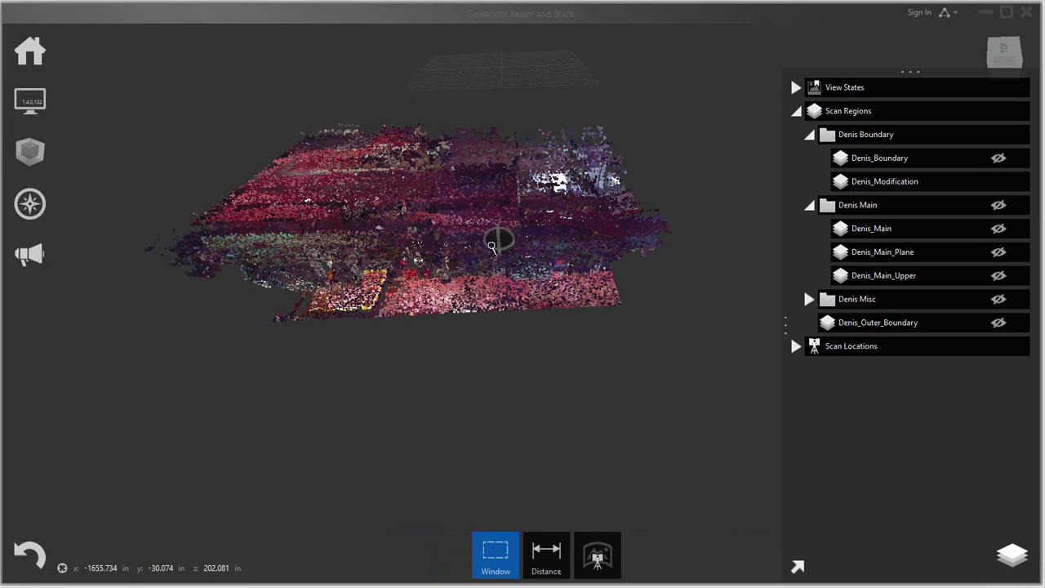
scroll(491, 245, up, 1)
shift+middle_drag(491, 244, 455, 218)
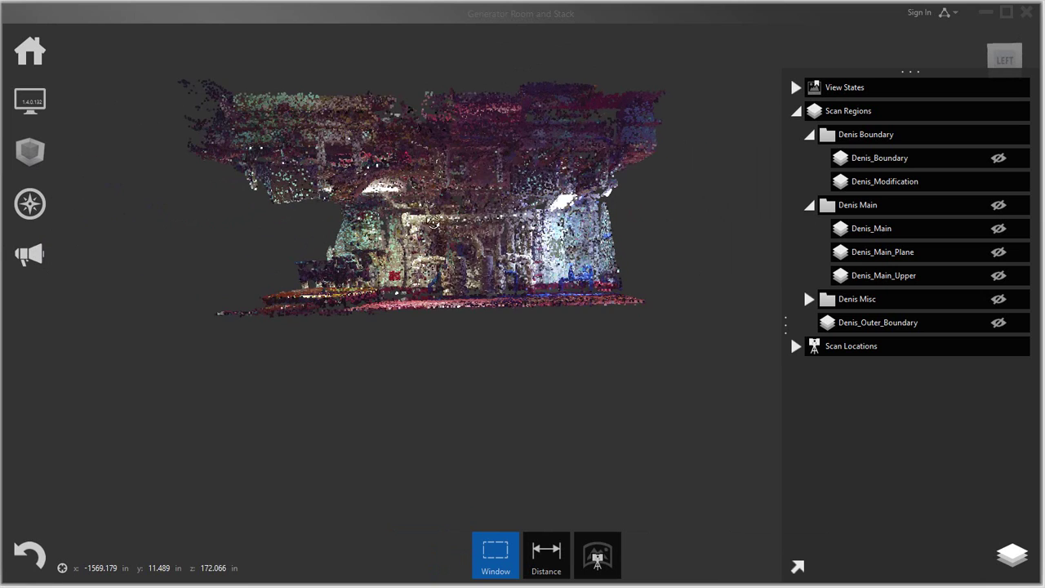
drag(432, 221, 433, 258)
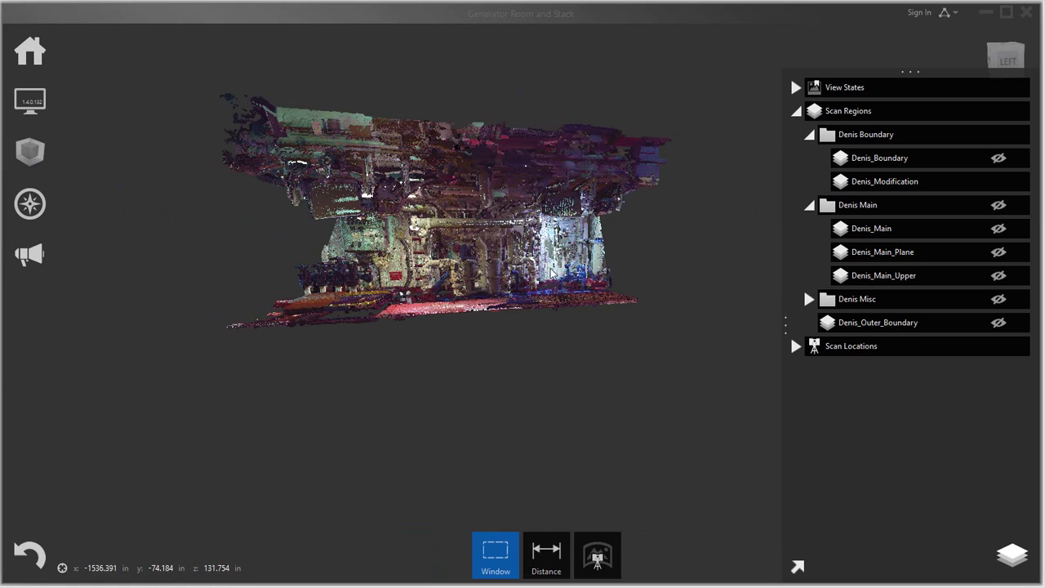
scroll(542, 273, up, 5)
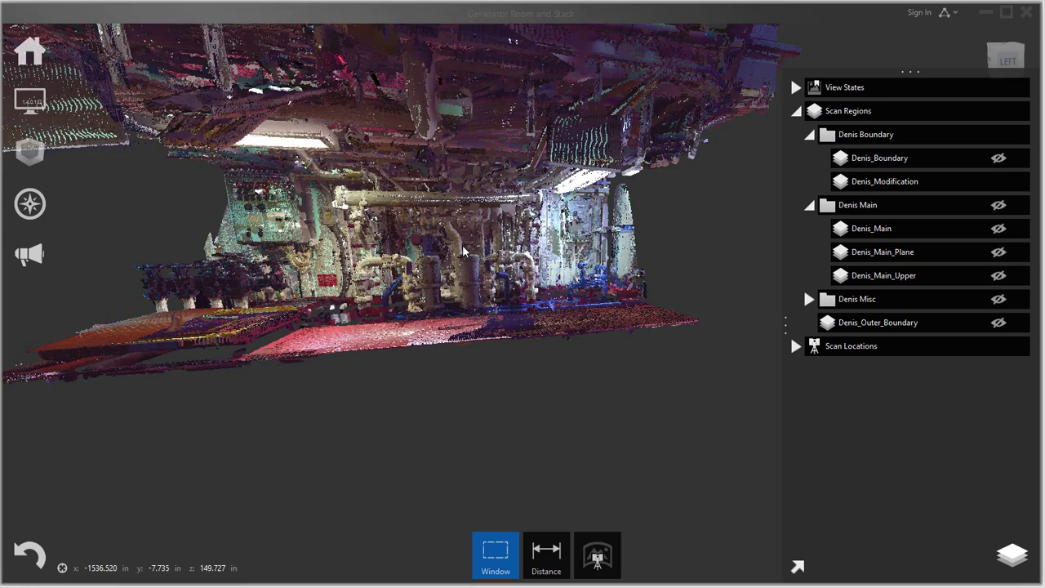
drag(463, 252, 553, 263)
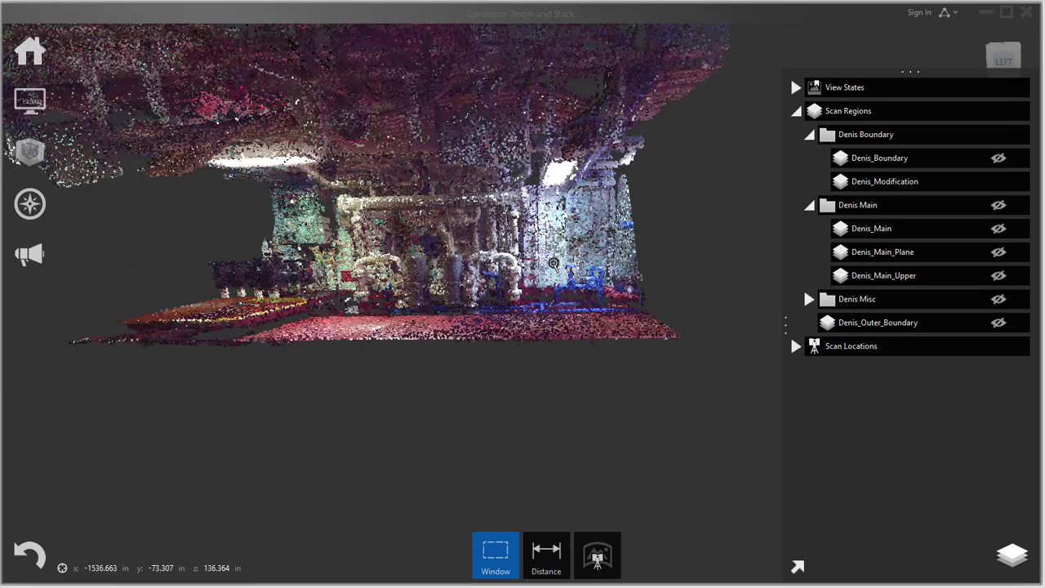
scroll(453, 288, up, 2)
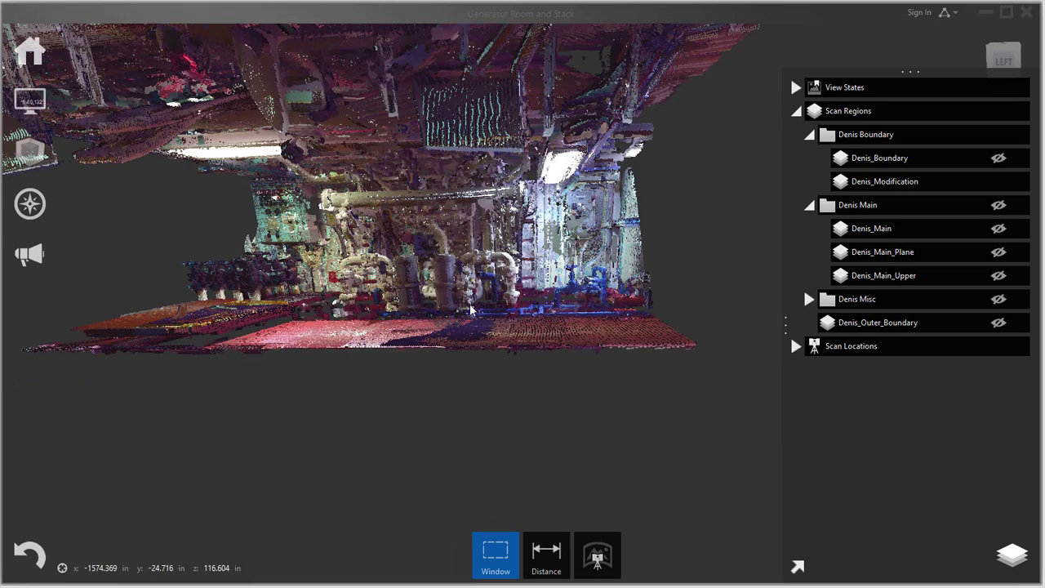
shift+middle_drag(564, 288, 536, 308)
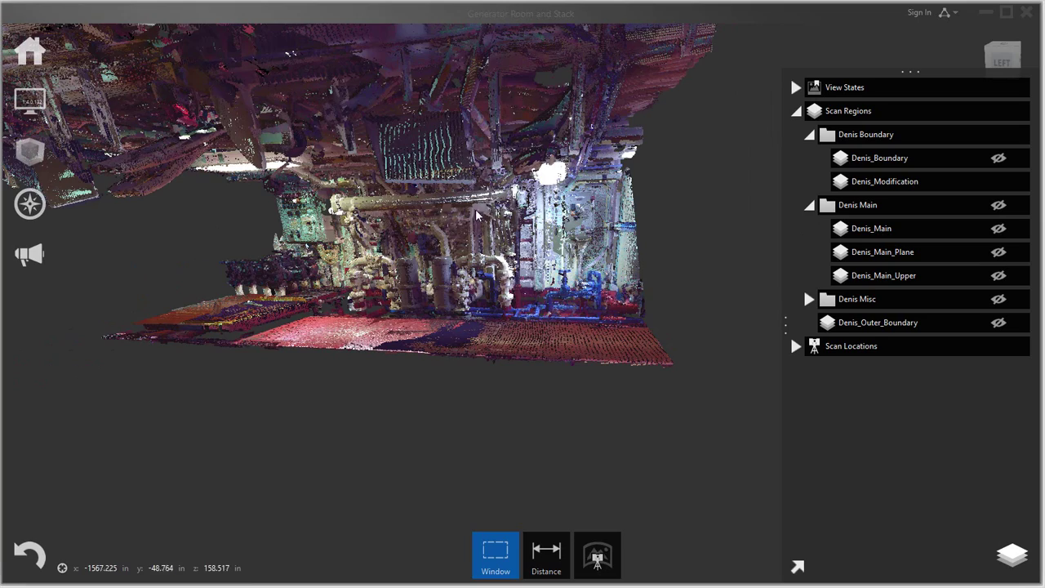
drag(477, 214, 541, 523)
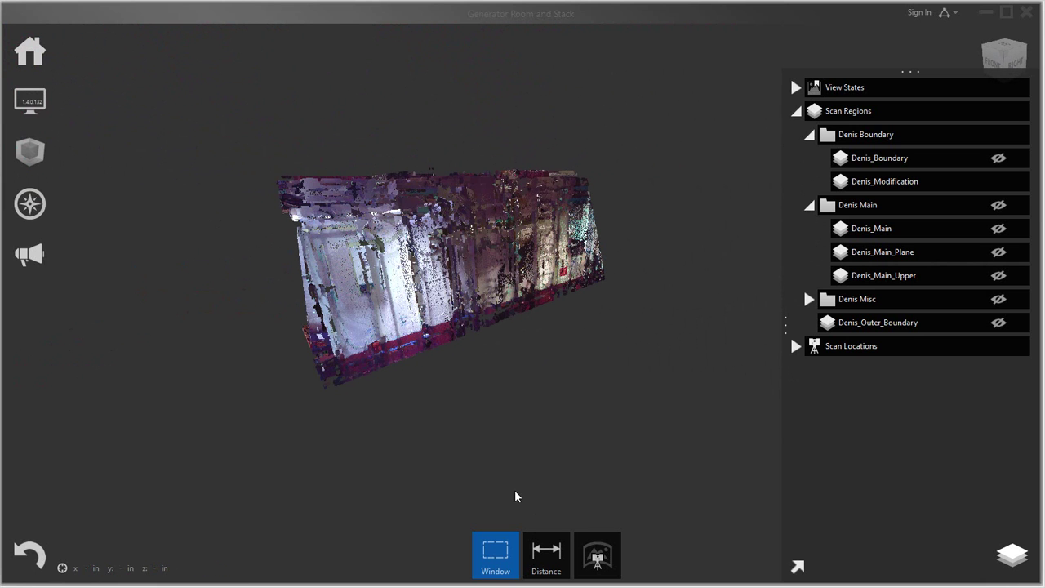
- Select the flat wall's points with the Plane tool, using a plane depth of 85 mm and three picked points on the wall
click(500, 550)
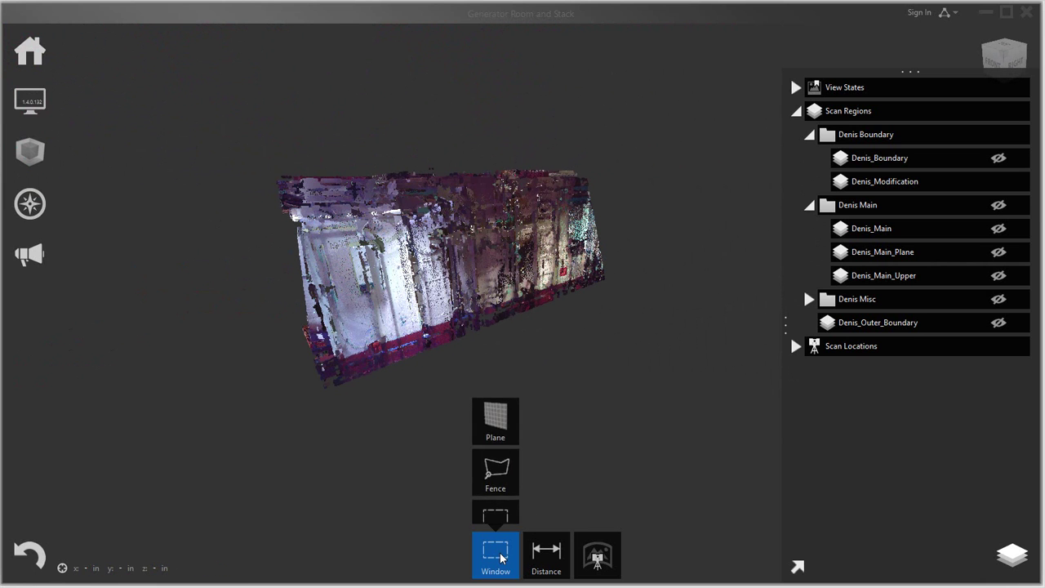
click(501, 398)
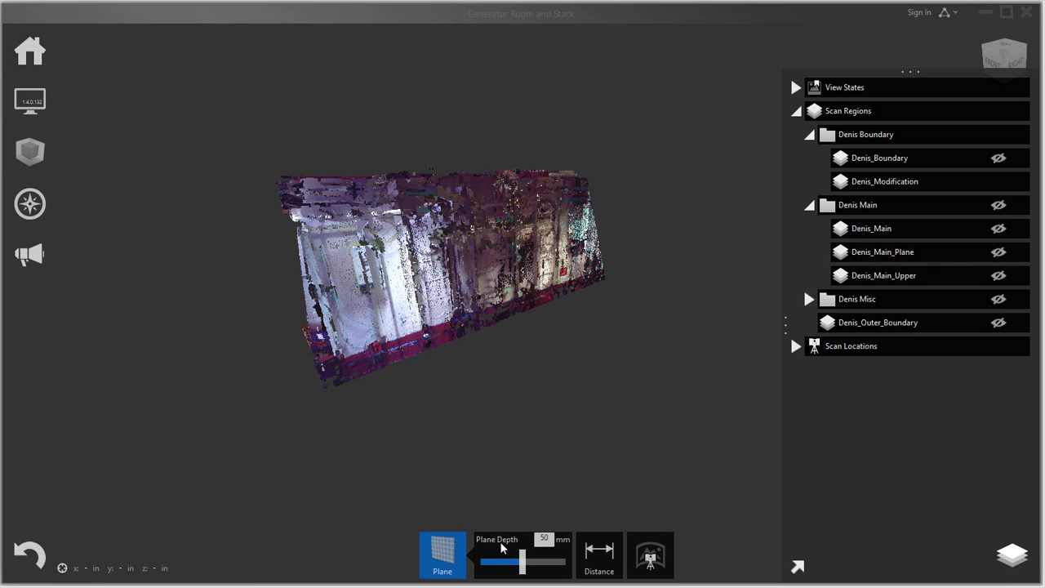
drag(524, 568, 552, 572)
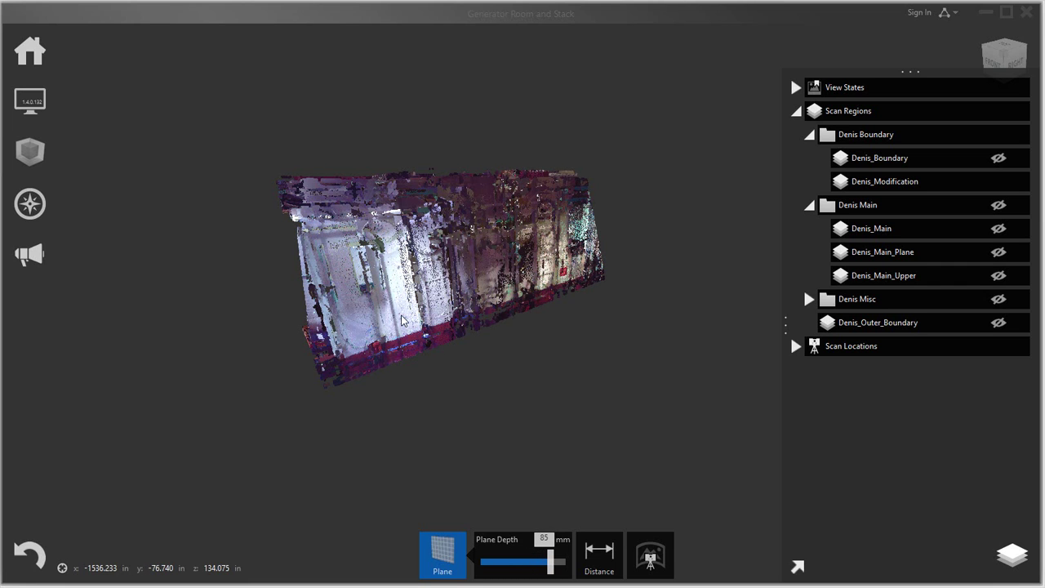
click(445, 553)
click(454, 412)
click(352, 331)
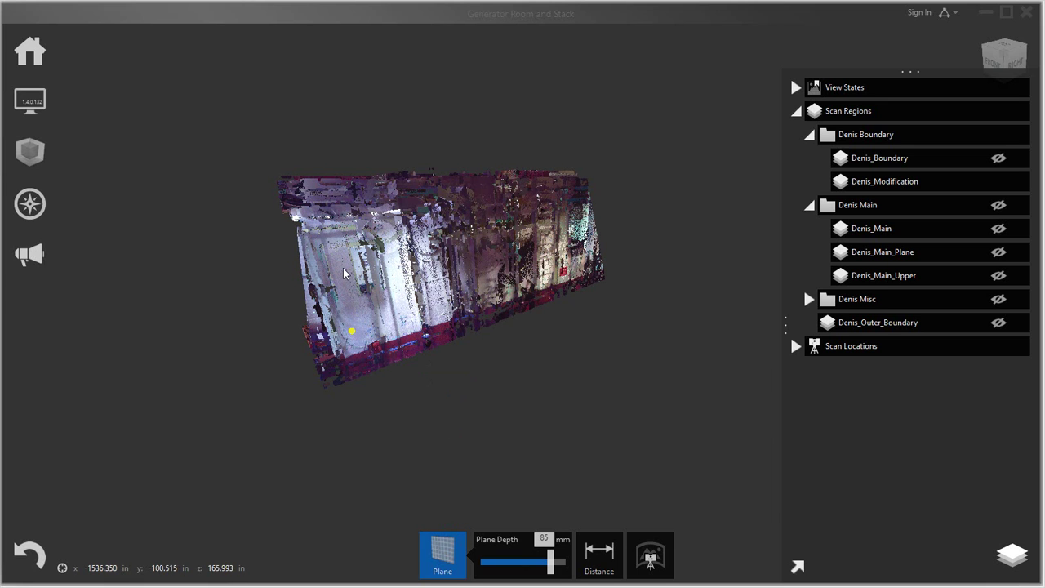
click(357, 304)
click(390, 318)
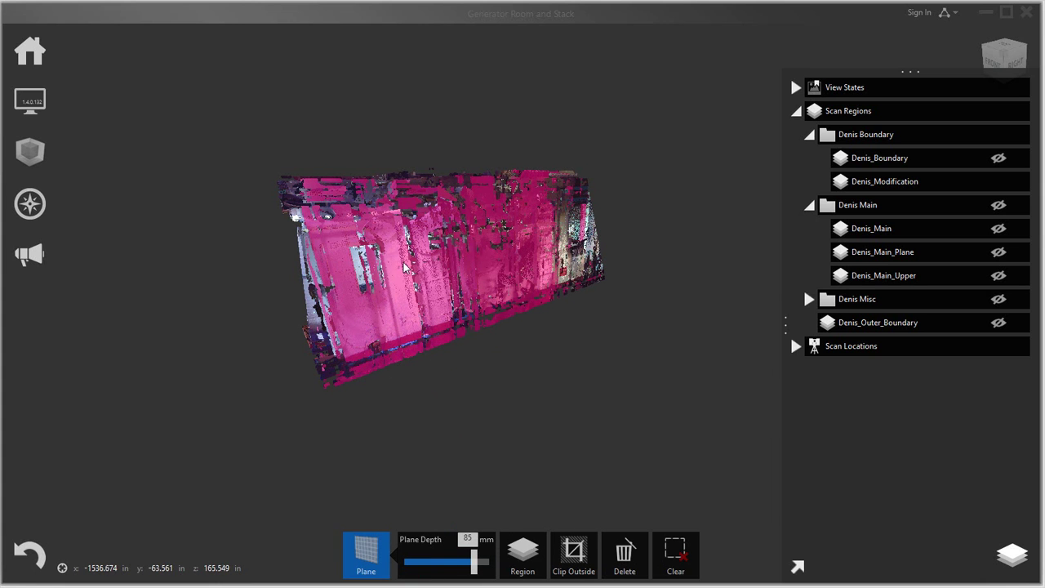
- Check the wall selection from the side and assign it to a new region named Wall 1
drag(344, 419, 307, 343)
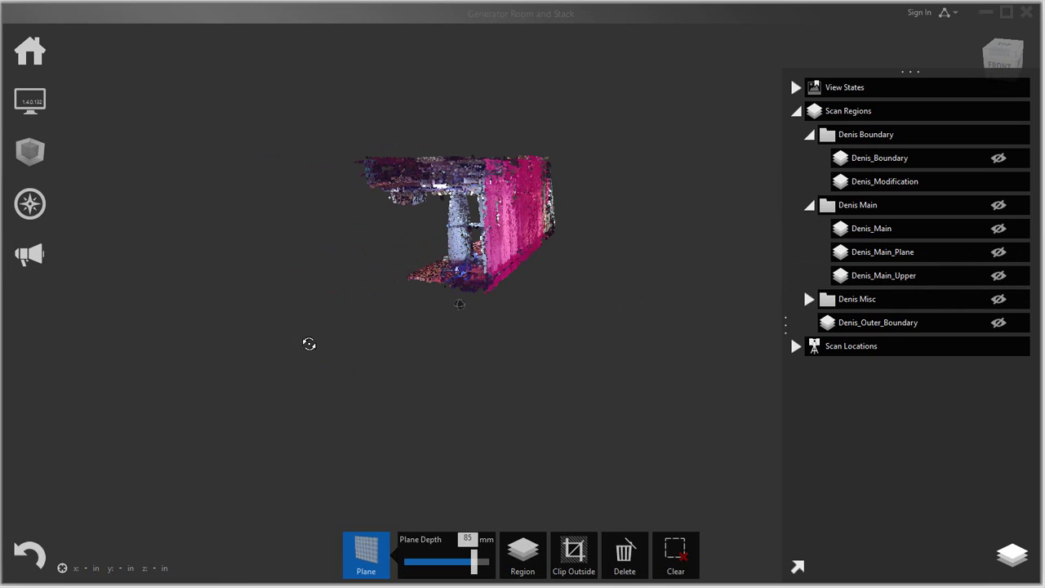
click(523, 548)
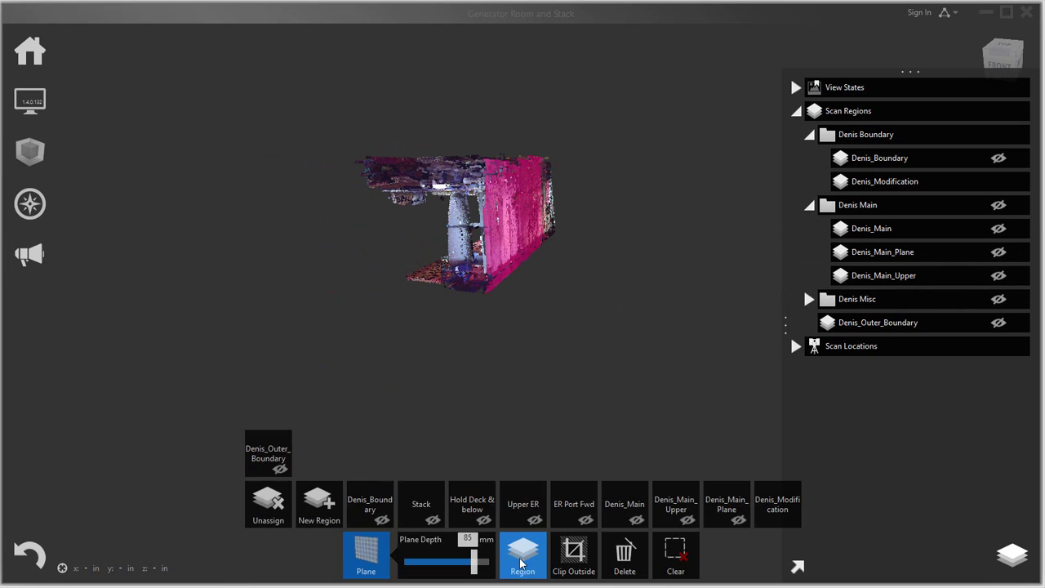
click(323, 504)
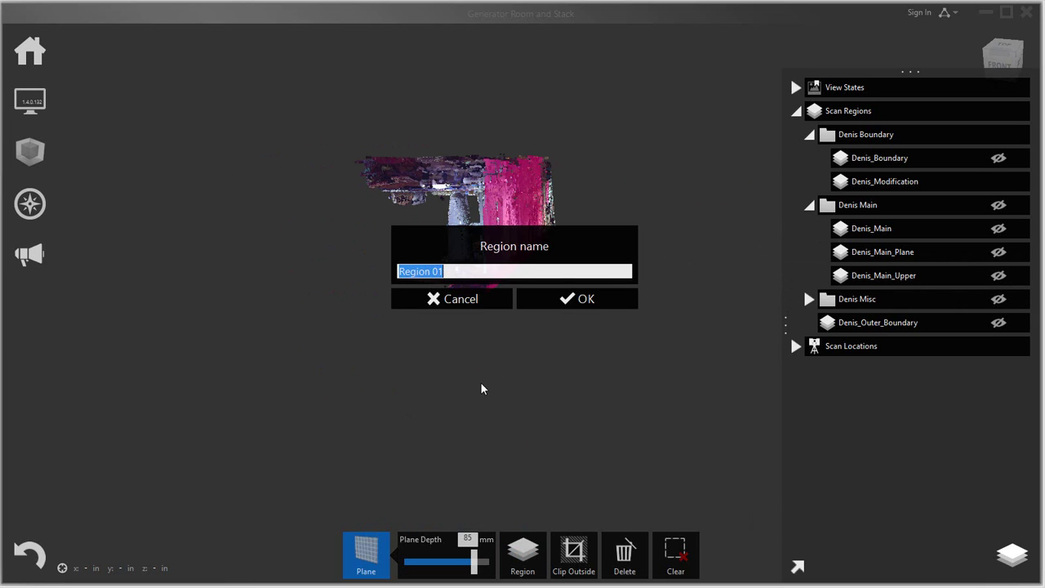
text(Wall 1)
click(581, 302)
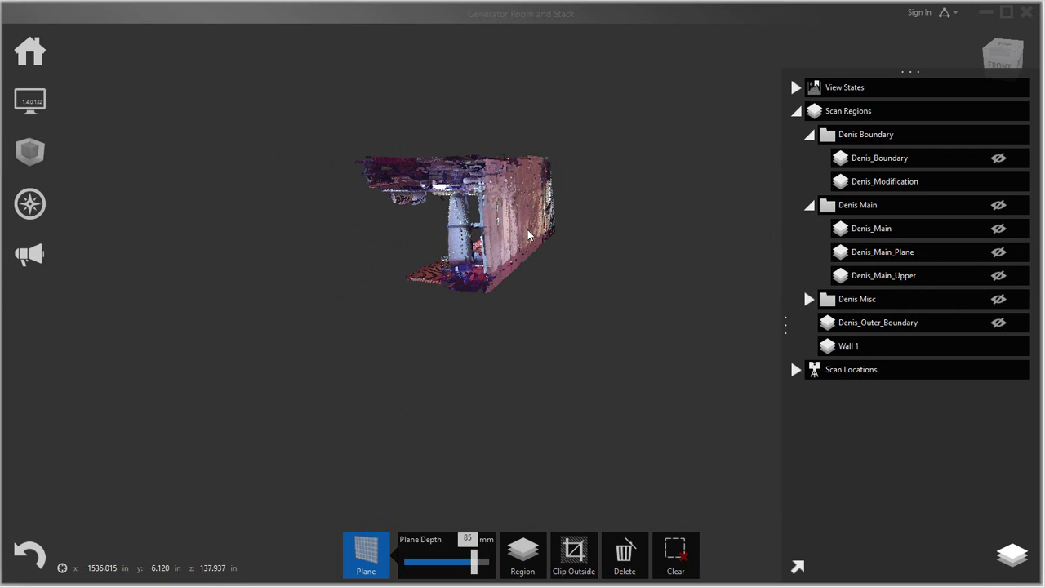
- Check the Wall 1 region's points from behind the pipework, and hide the region
click(855, 349)
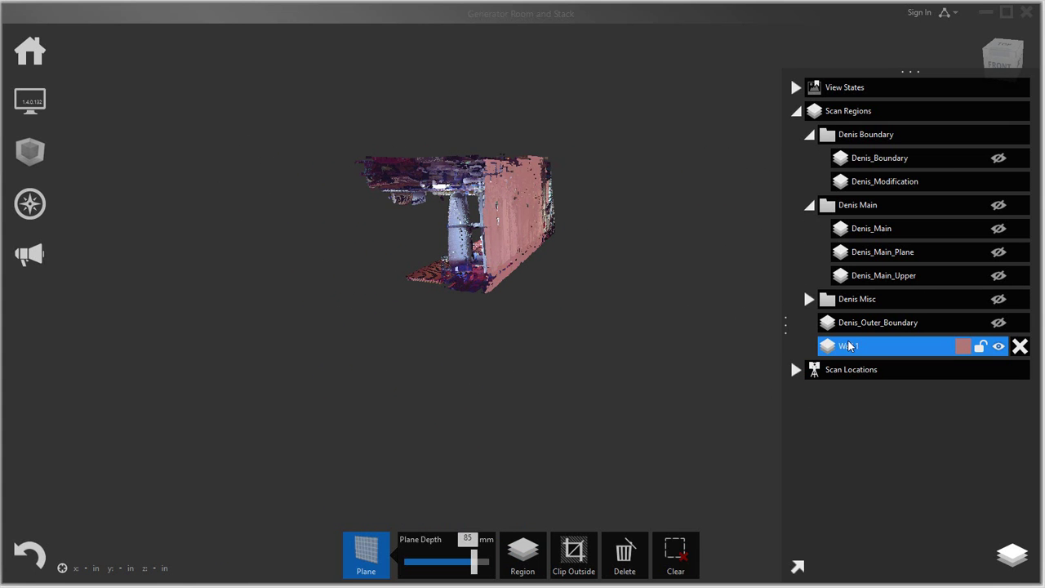
click(451, 310)
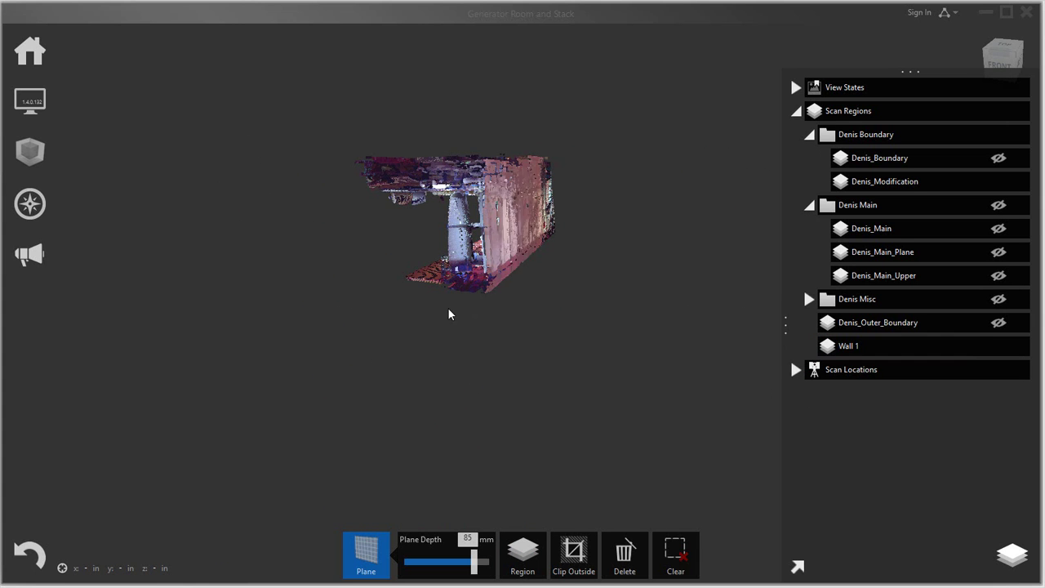
drag(451, 310, 563, 278)
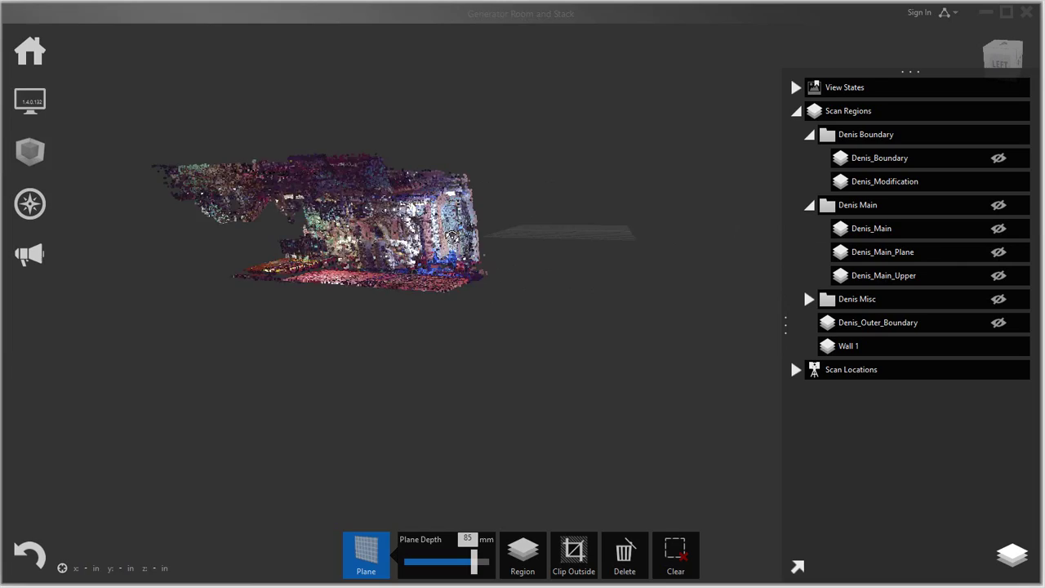
scroll(512, 280, up, 10)
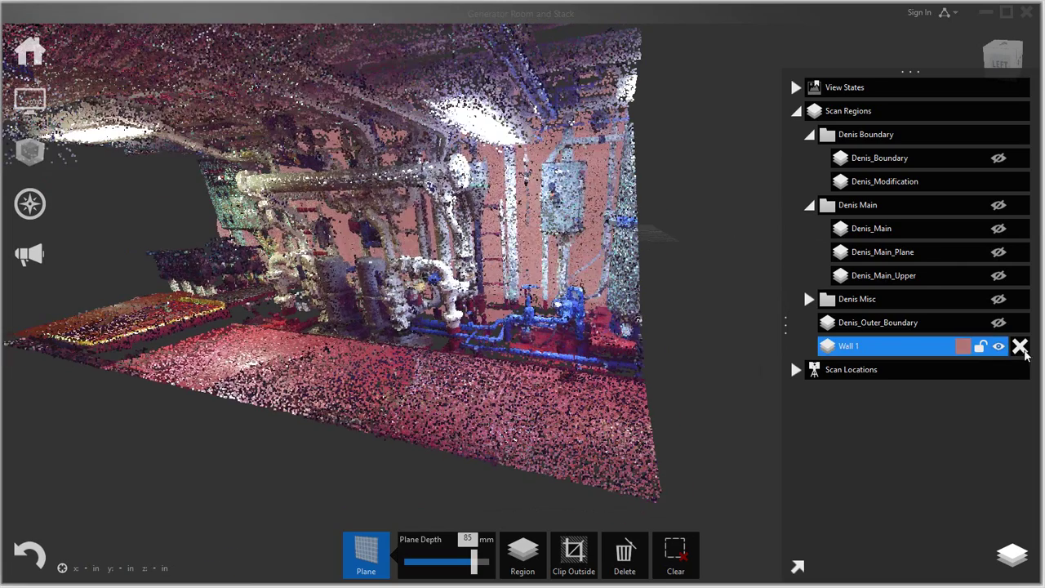
click(998, 347)
click(602, 304)
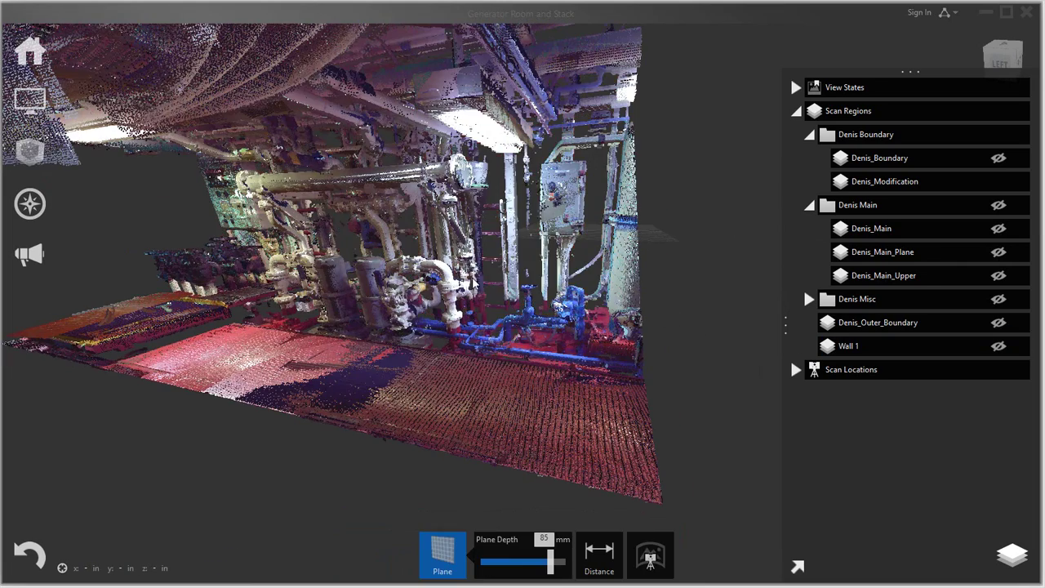
- Select the walkway floor's points with the Plane tool, using a plane depth of 85 mm and three picked points on the floor
drag(424, 274, 543, 249)
drag(353, 277, 352, 257)
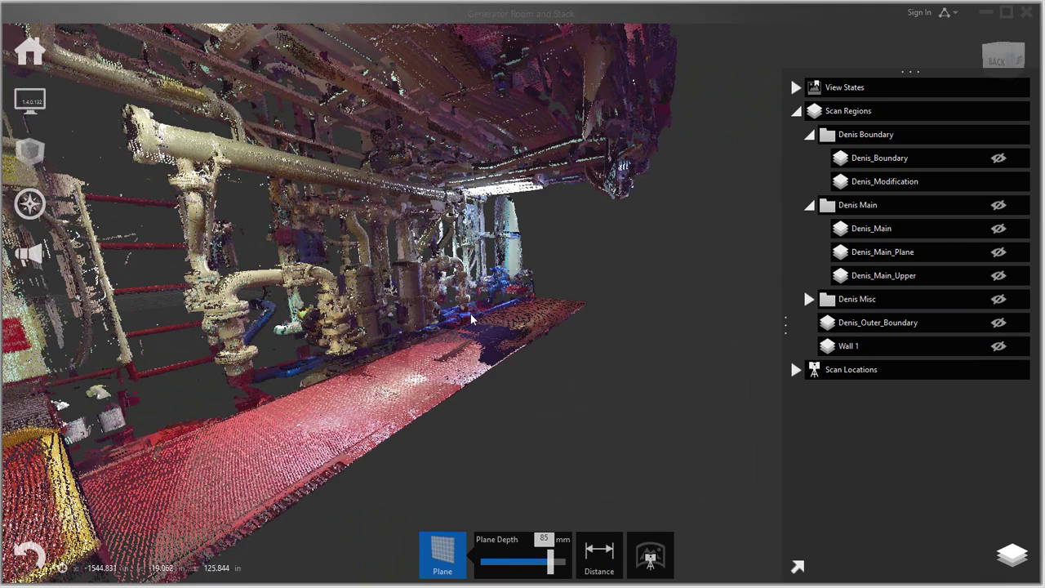
drag(488, 388, 331, 398)
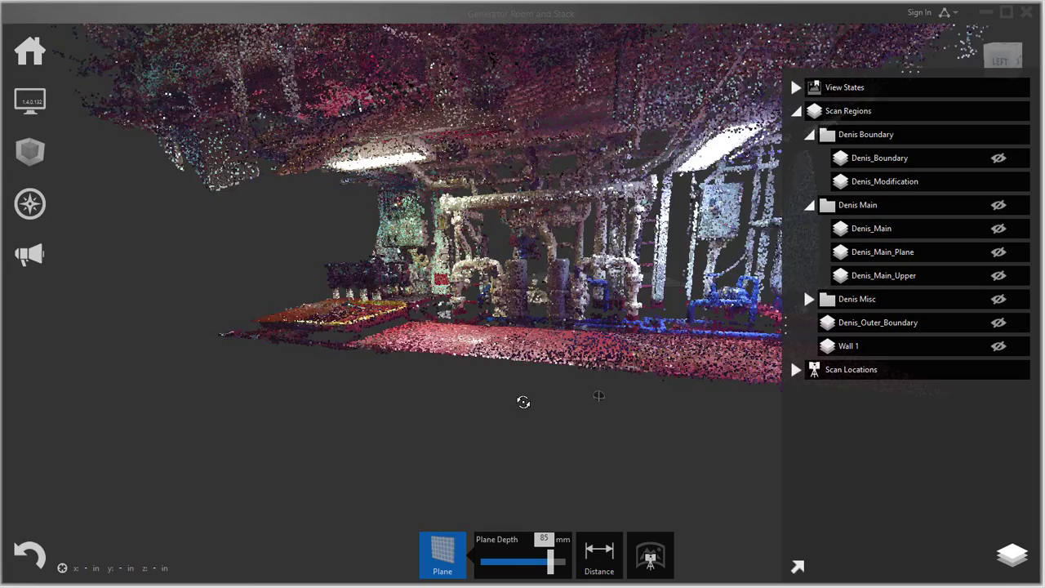
shift+middle_drag(523, 402, 674, 361)
scroll(653, 366, up, 5)
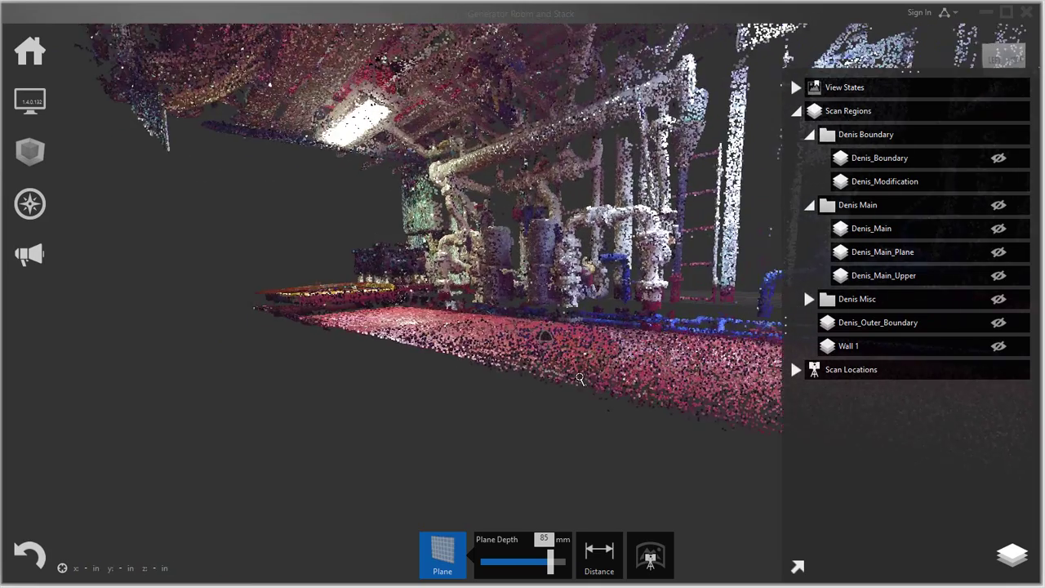
drag(579, 378, 588, 364)
drag(630, 422, 660, 440)
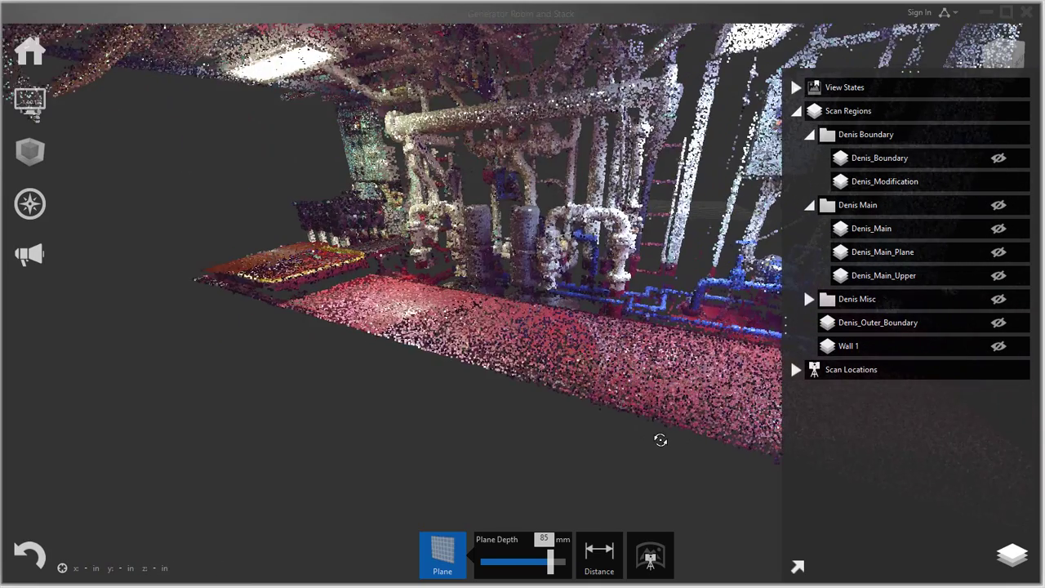
mouse_move(461, 561)
click(453, 402)
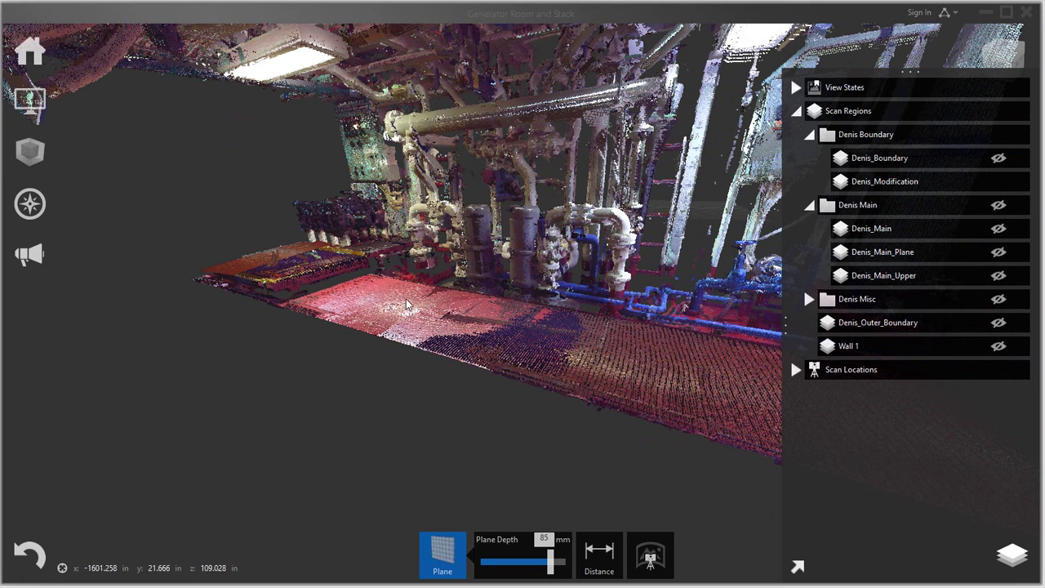
click(404, 297)
click(408, 321)
click(686, 364)
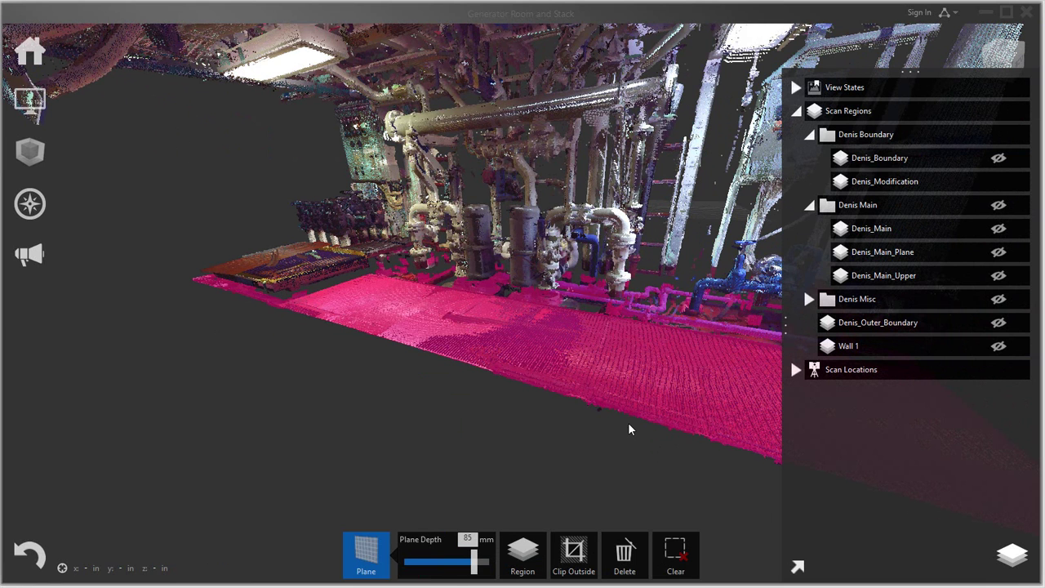
- Assign the selected floor points to a new region named walkway
click(522, 555)
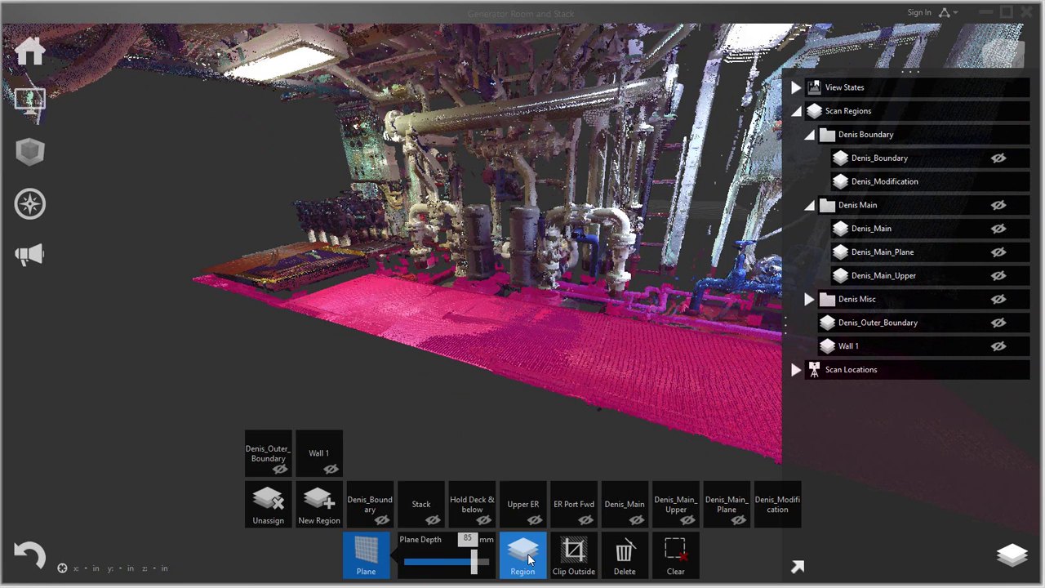
click(318, 506)
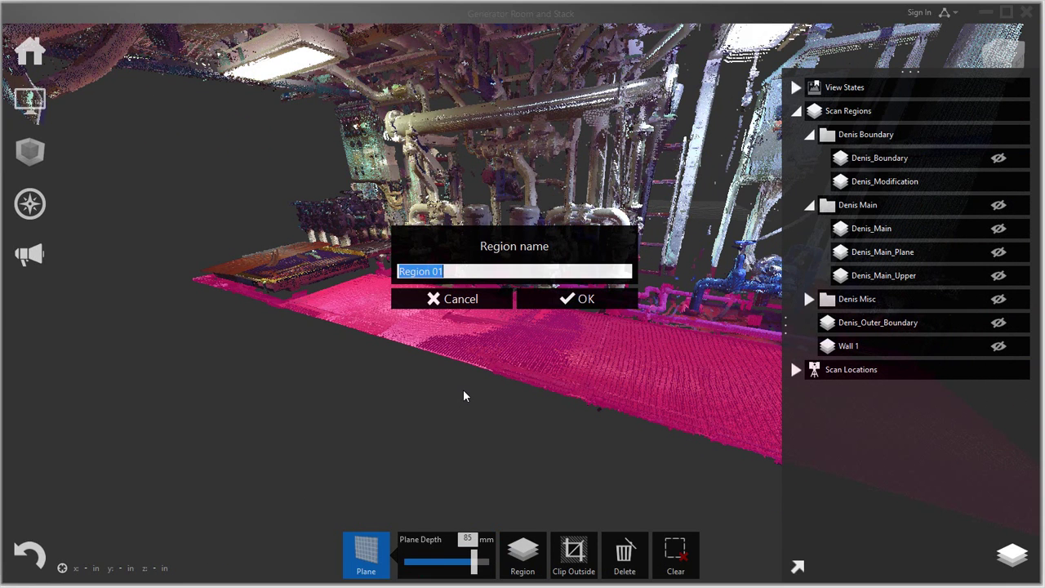
text(walkway)
click(582, 300)
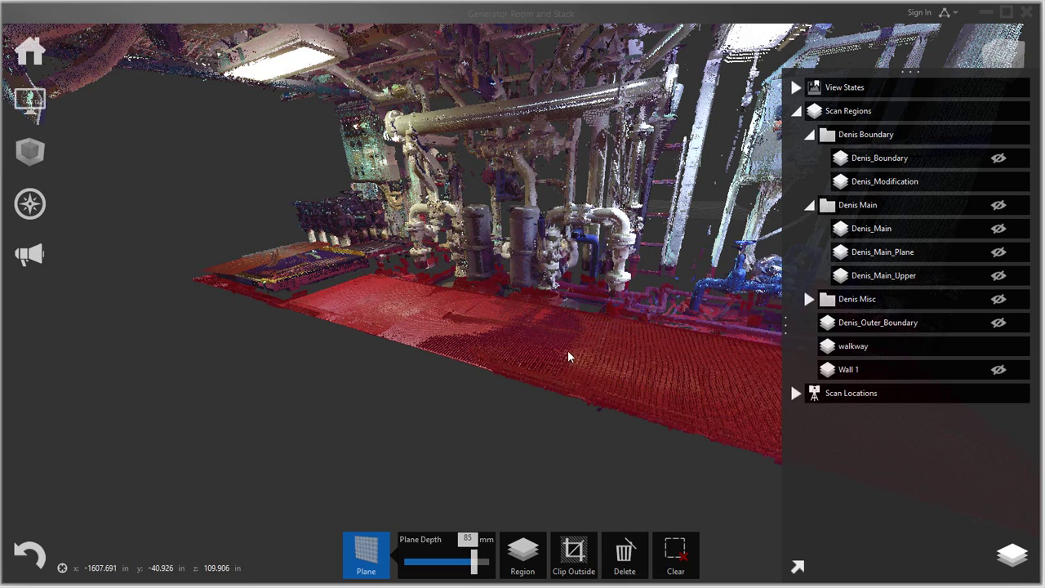
- Move the walkway and Wall 1 regions into the Denis Boundary folder of the scan regions
shift+middle_drag(527, 396, 587, 411)
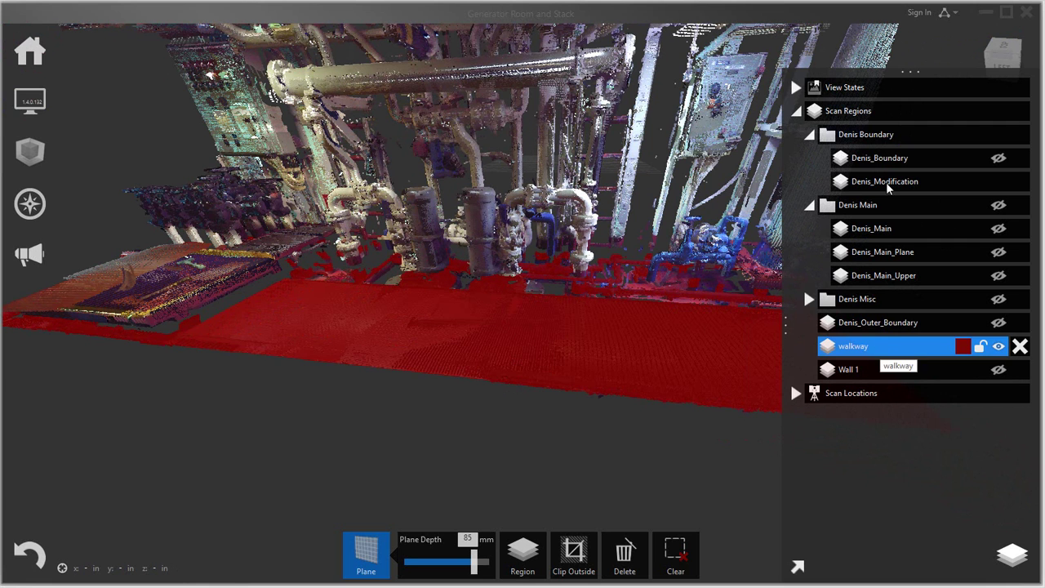
drag(870, 349, 899, 191)
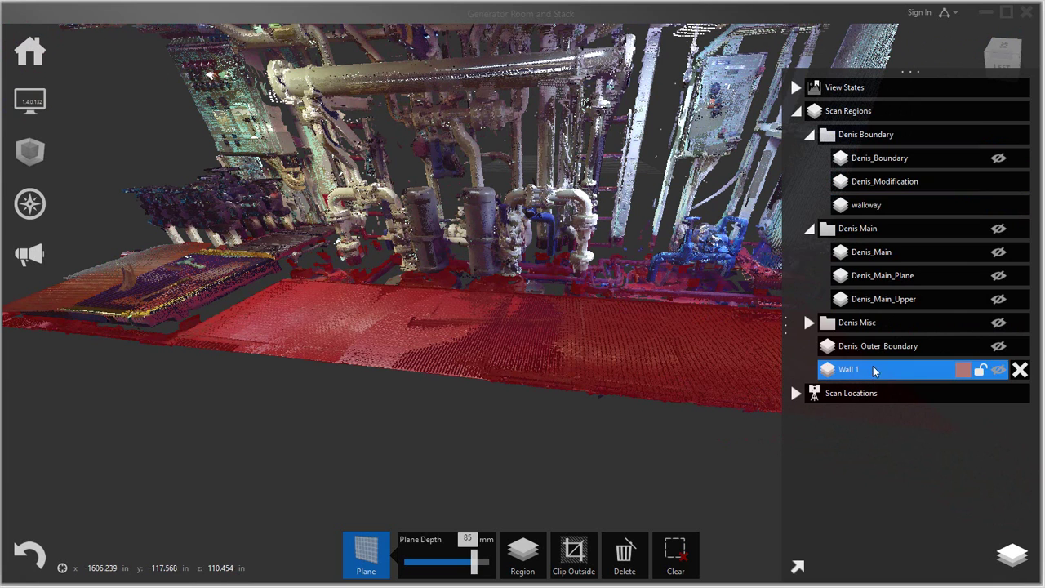
drag(870, 378, 898, 217)
click(918, 205)
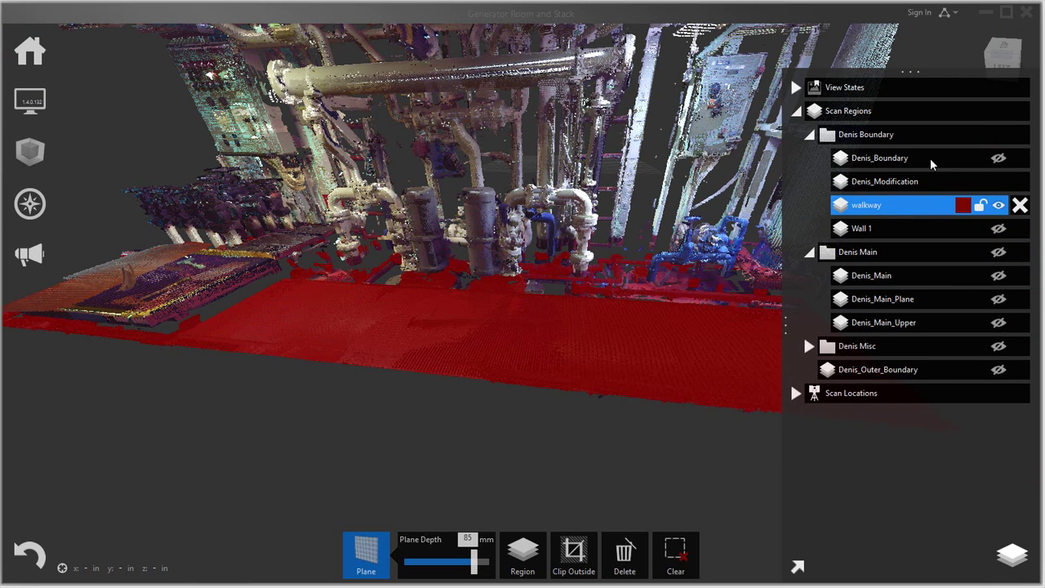
click(976, 137)
click(868, 137)
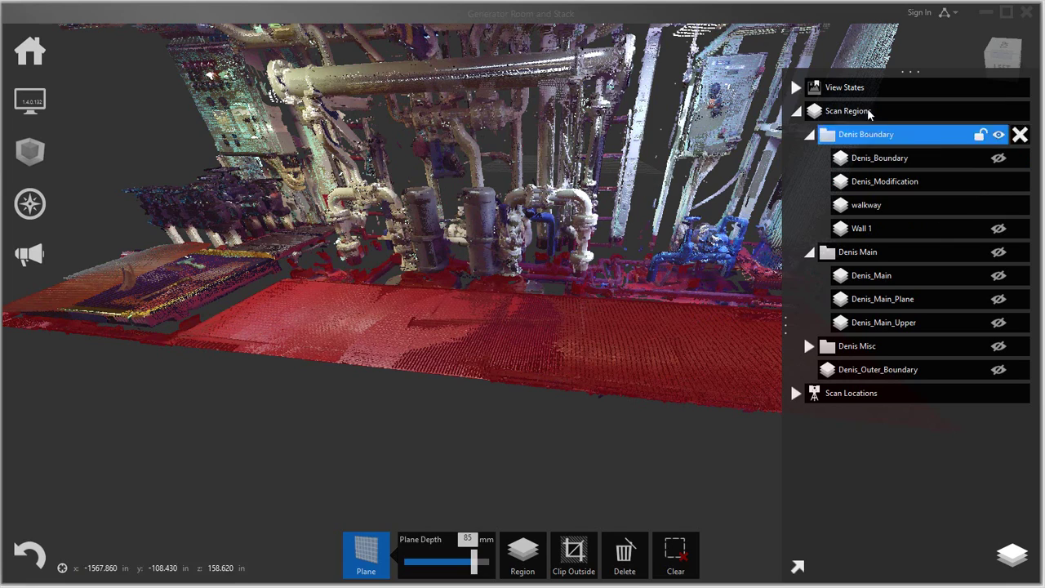
- Hide the walkway region inside the Denis Boundary folder
scroll(475, 441, down, 2)
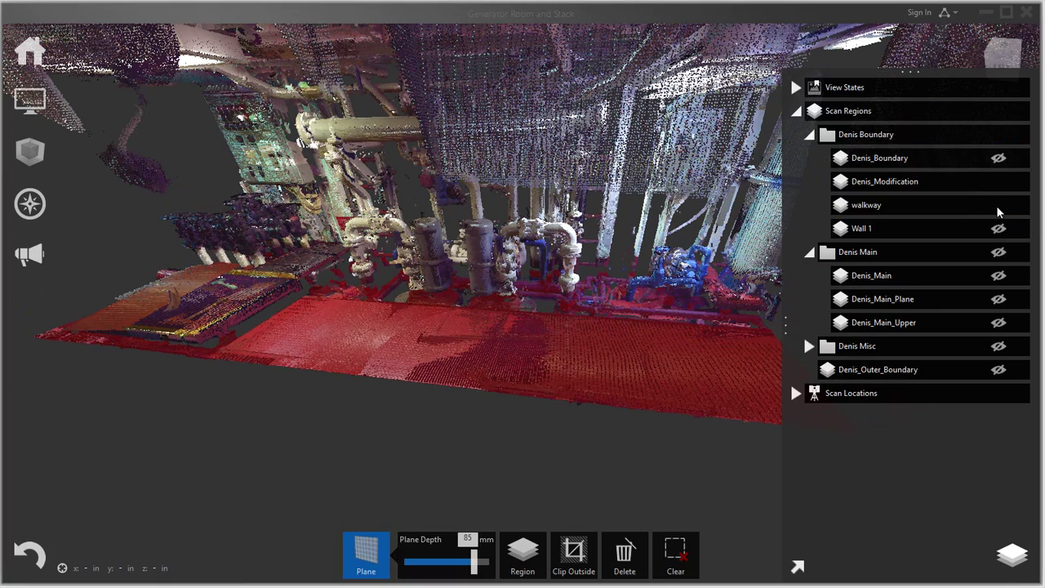
click(998, 206)
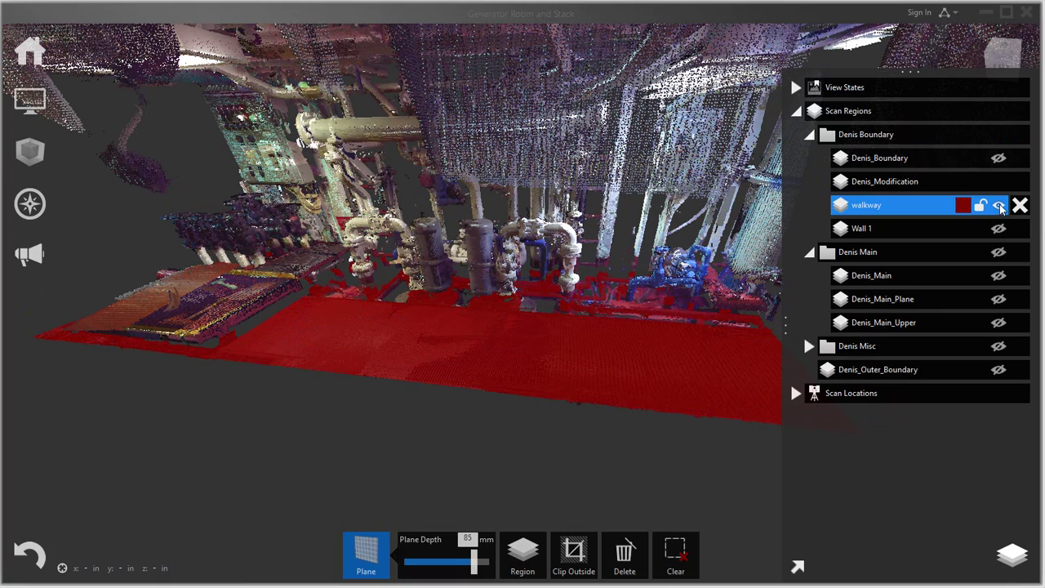
click(581, 442)
- Inspect the remaining pipework, control cabinet and ceiling with the wall and walkway regions hidden
middle_drag(594, 412, 540, 346)
drag(540, 346, 558, 356)
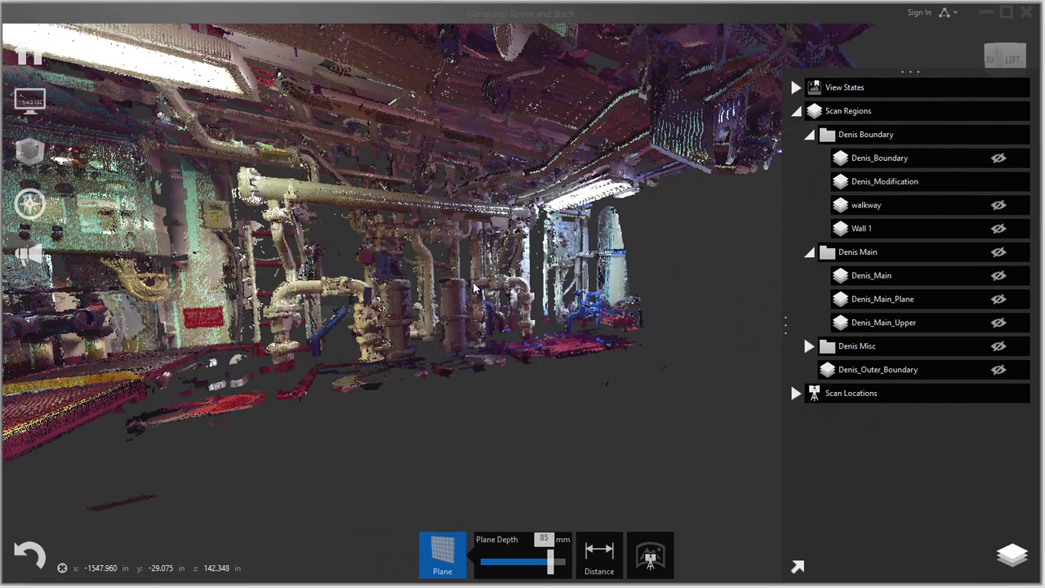
scroll(476, 278, down, 1)
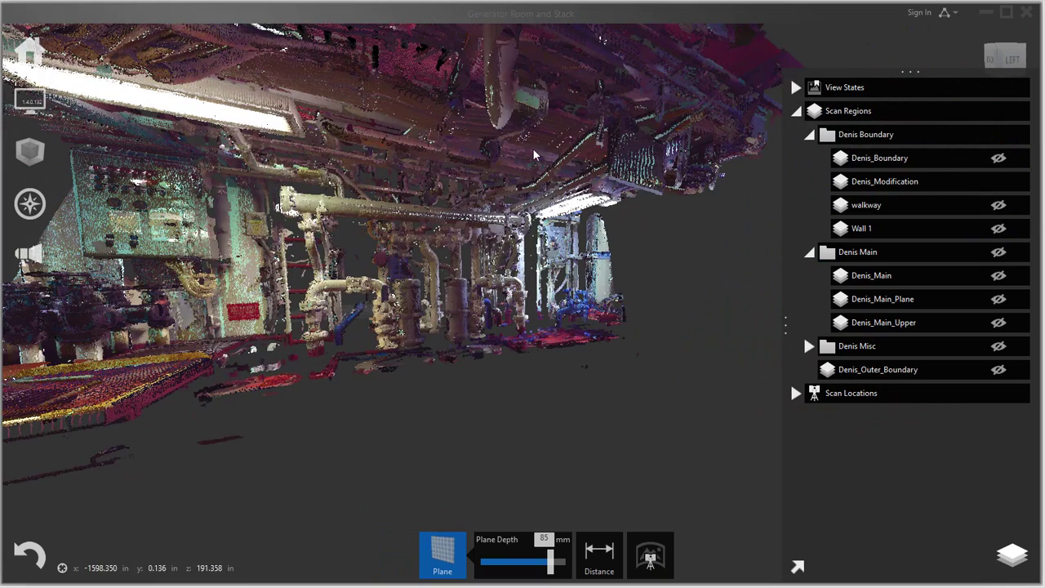
scroll(363, 131, up, 5)
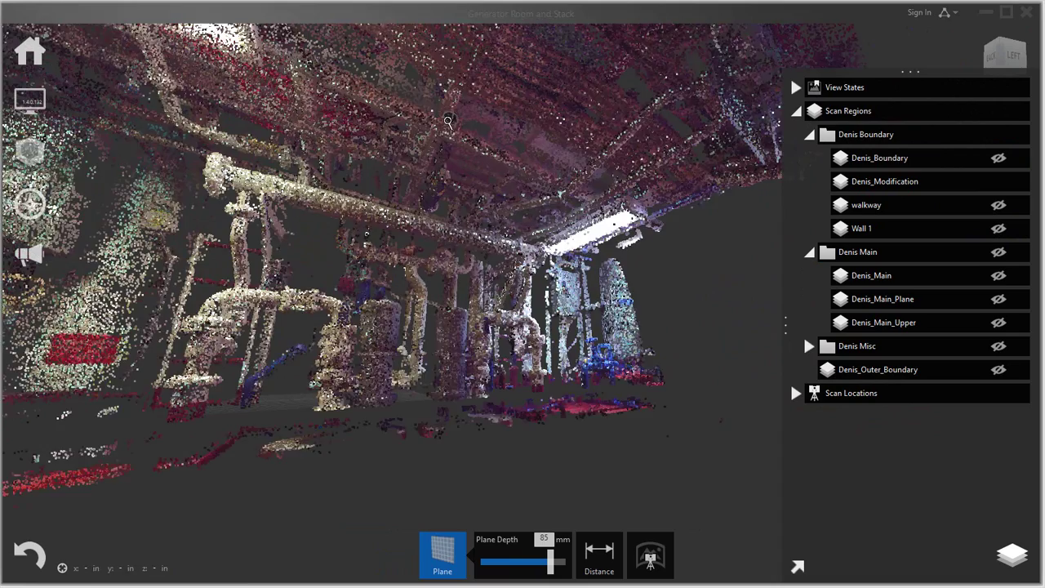
scroll(481, 293, down, 6)
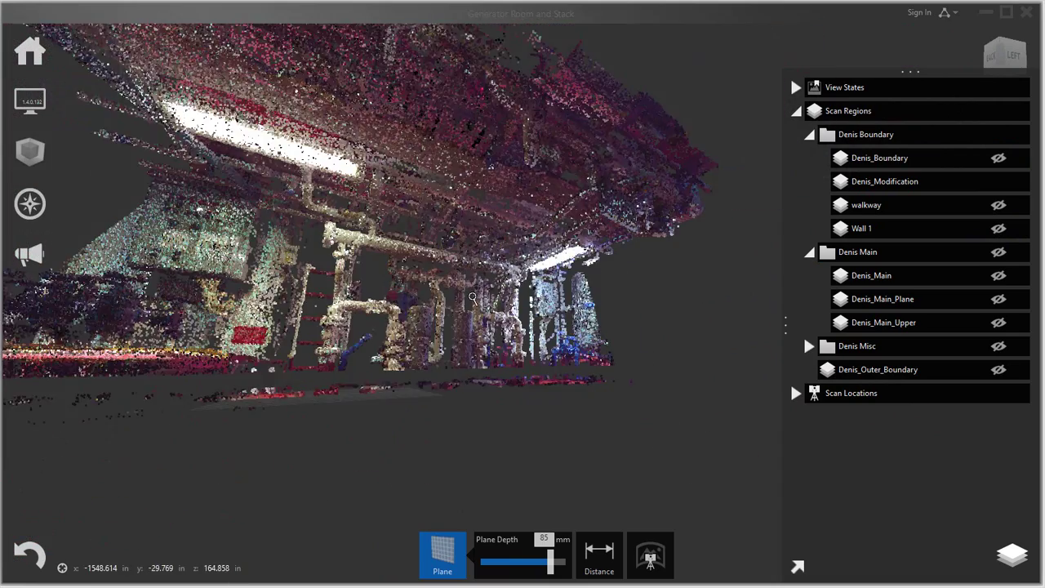
scroll(472, 299, down, 2)
drag(474, 302, 159, 204)
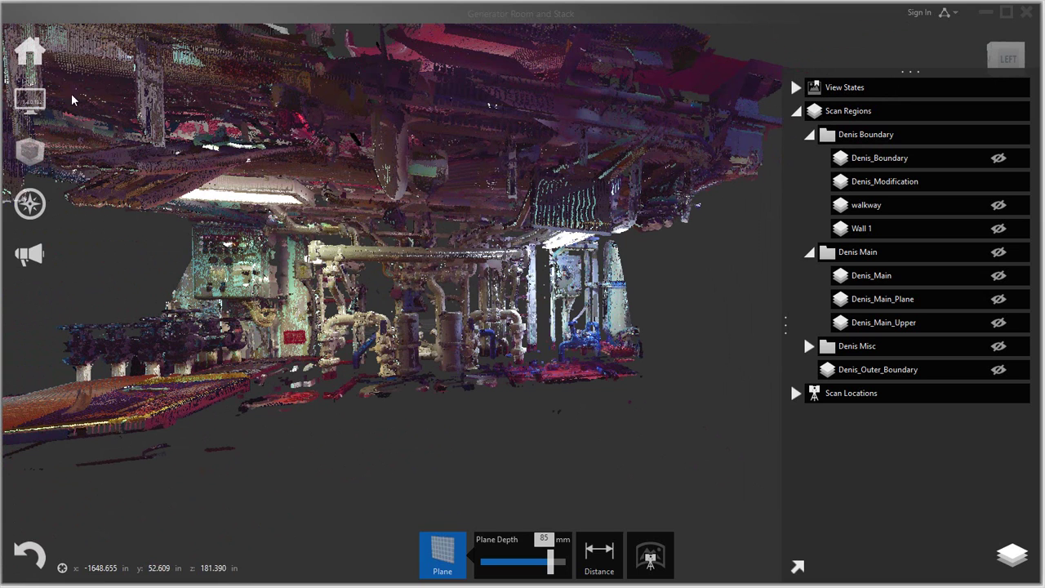
- Switch to ShipConstructor in AutoCAD and check the U02 pipe drawings, including PointCloud, in the Navigator
mouse_move(29, 51)
mouse_move(84, 51)
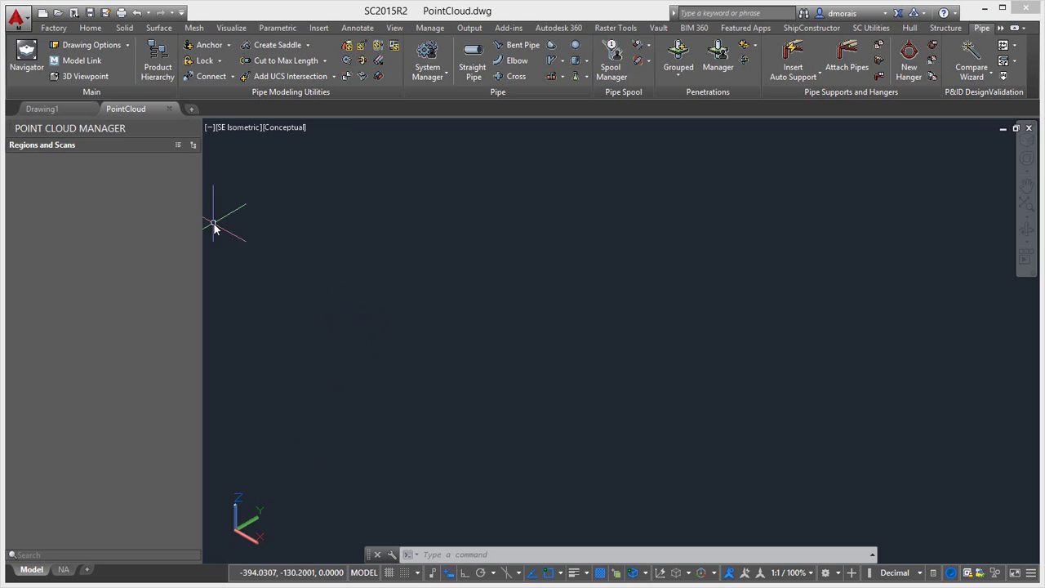
click(28, 57)
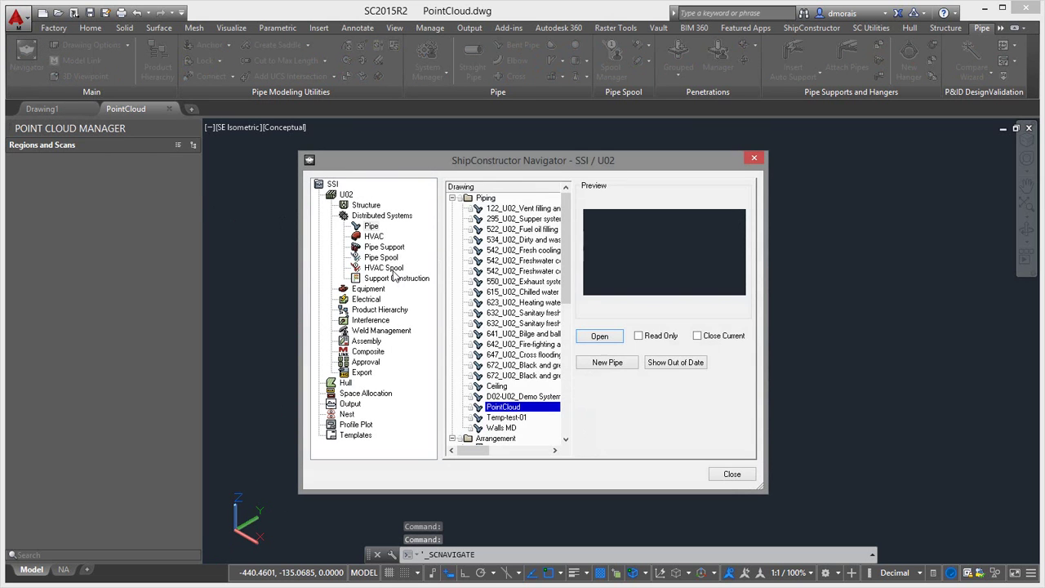
click(731, 473)
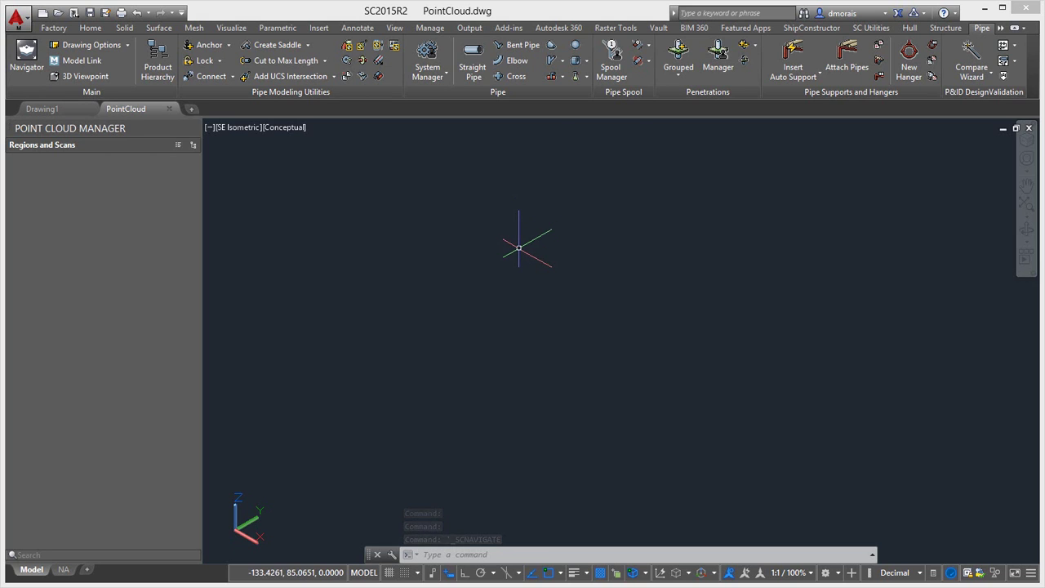
- Attach Generator Room and Stack.rcp to the PointCloud drawing at insertion point 0,0,0 with scale 1, rotation 0 and zoom to point cloud, checking its details
click(319, 28)
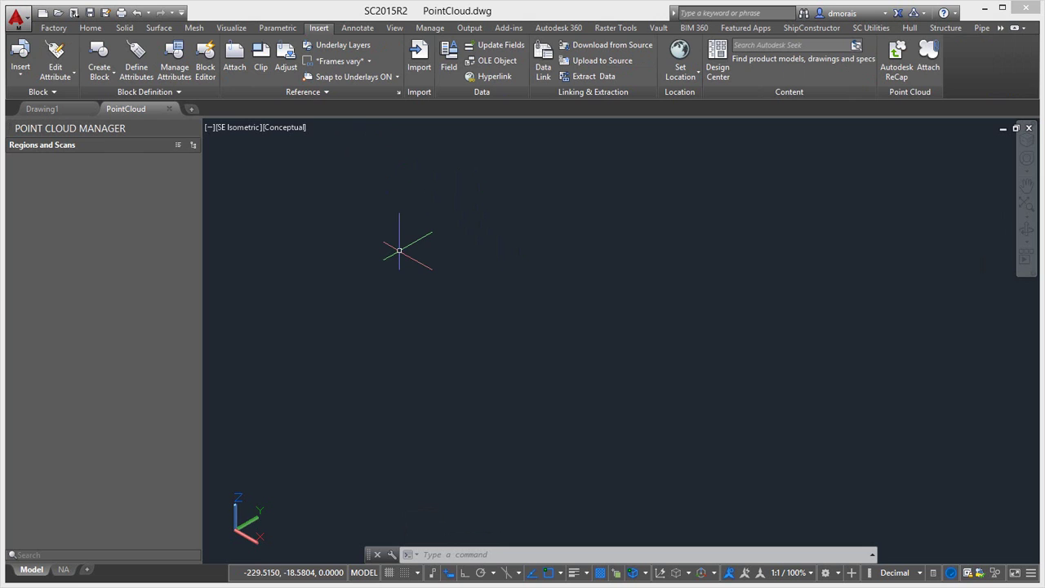
click(928, 67)
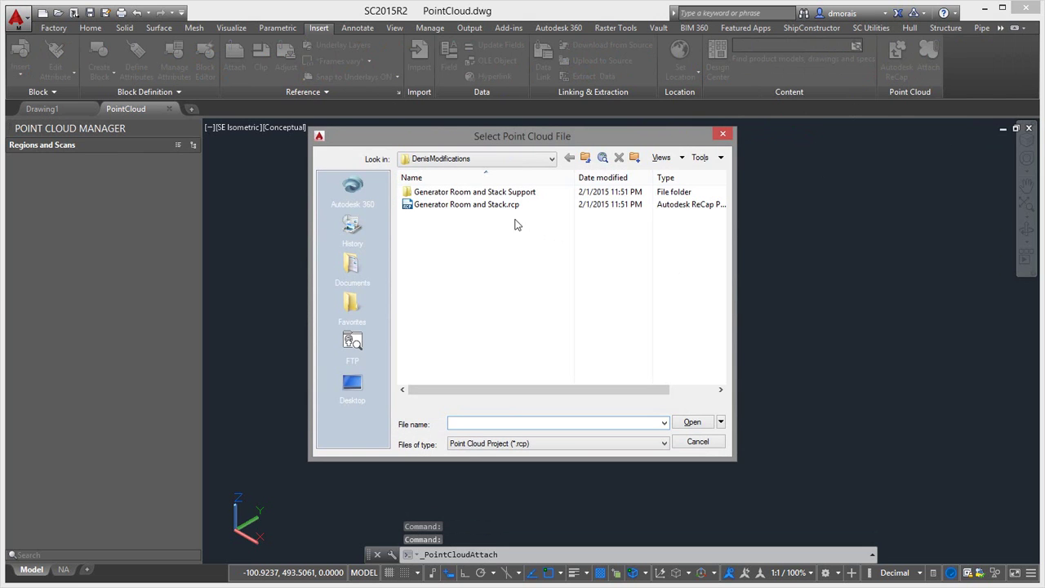
double_click(490, 204)
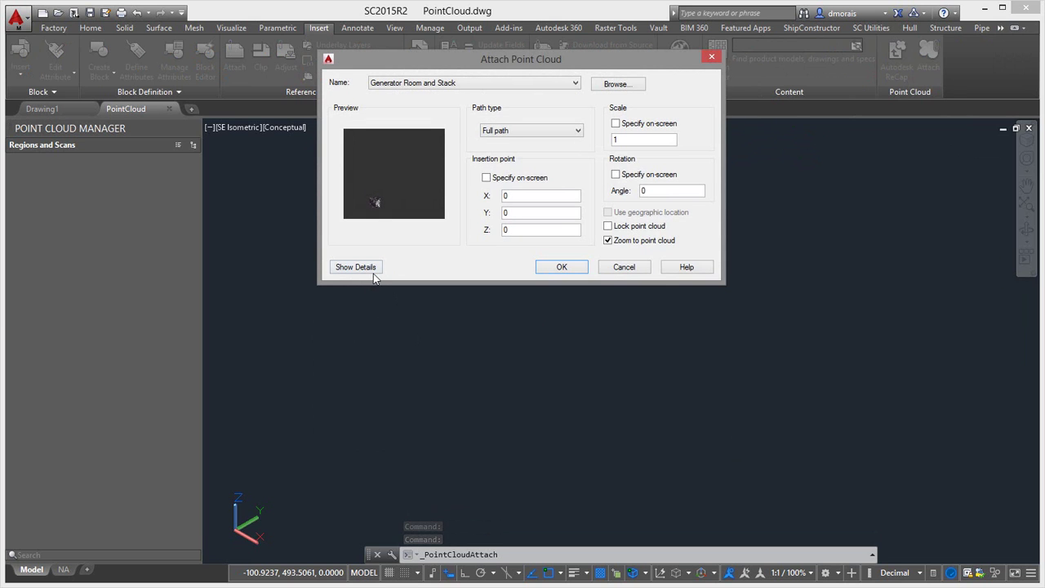
click(356, 267)
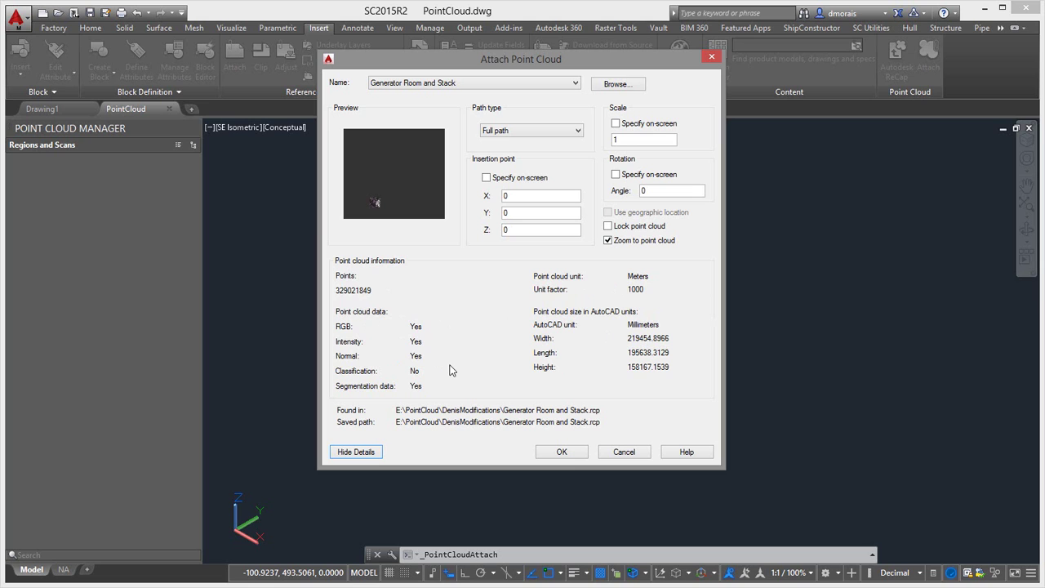
click(572, 451)
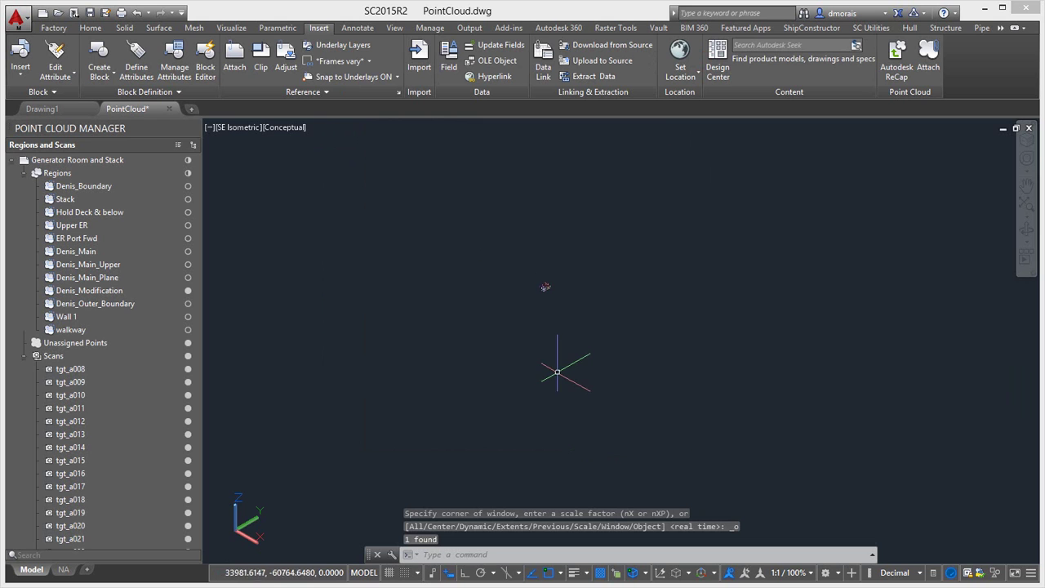
scroll(545, 286, up, 10)
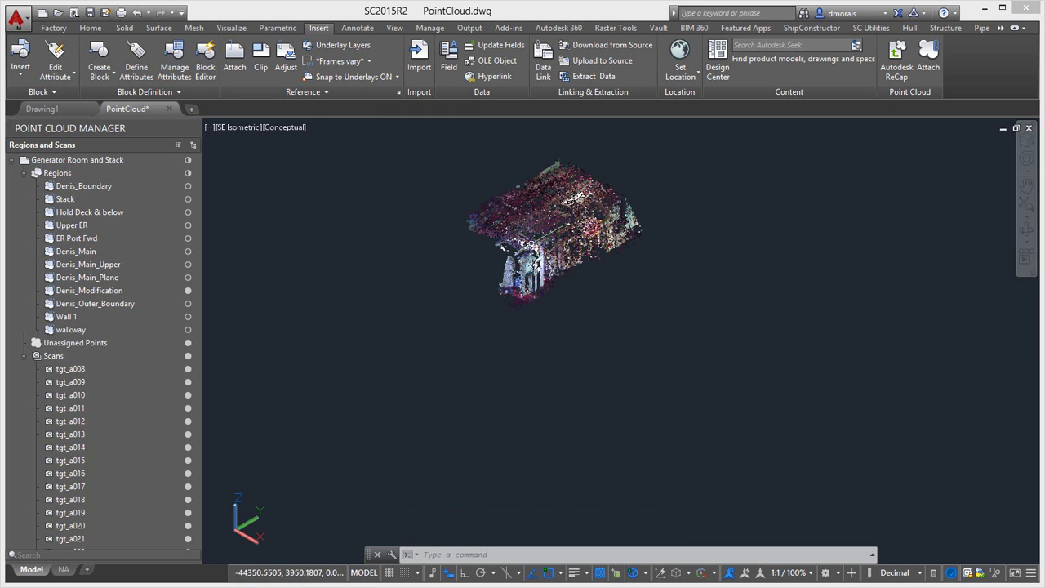
scroll(534, 246, up, 2)
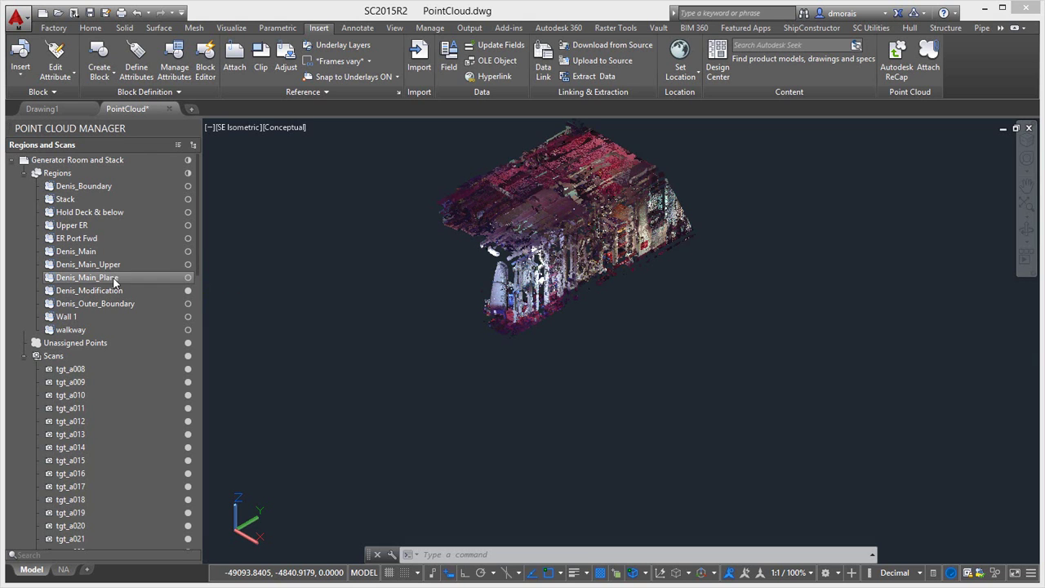
- Show the Denis_Outer_Boundary region temporarily, examine the surrounding engine room scan, and hide the region again
click(188, 304)
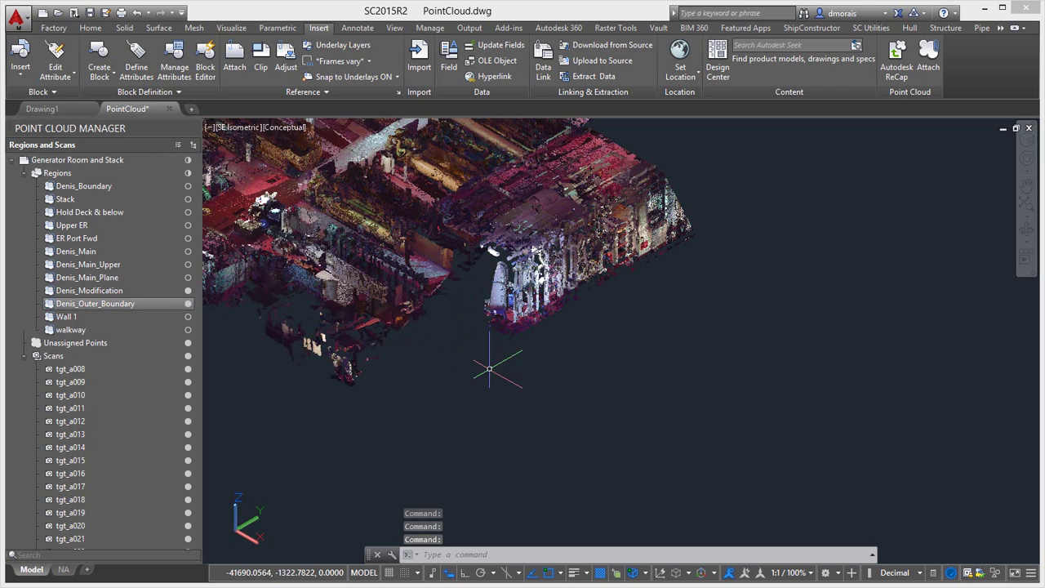
middle_drag(445, 356, 694, 302)
scroll(614, 324, up, 2)
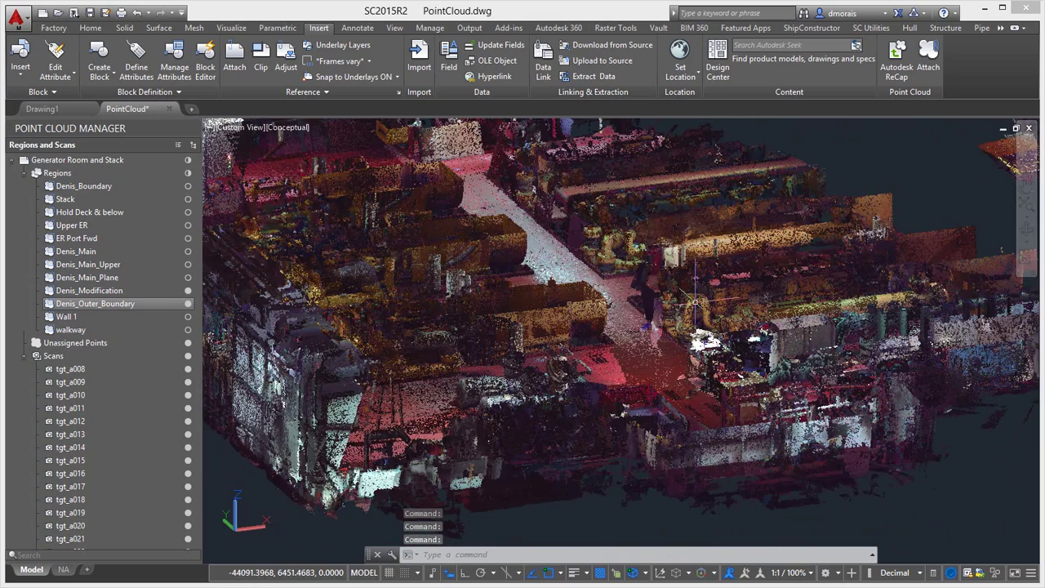
scroll(694, 302, down, 3)
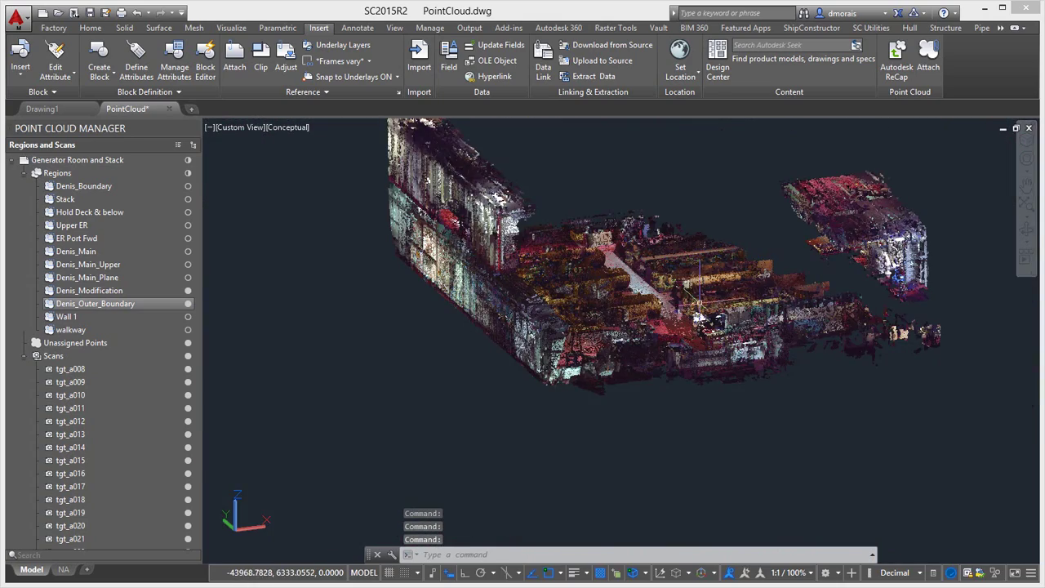
click(188, 305)
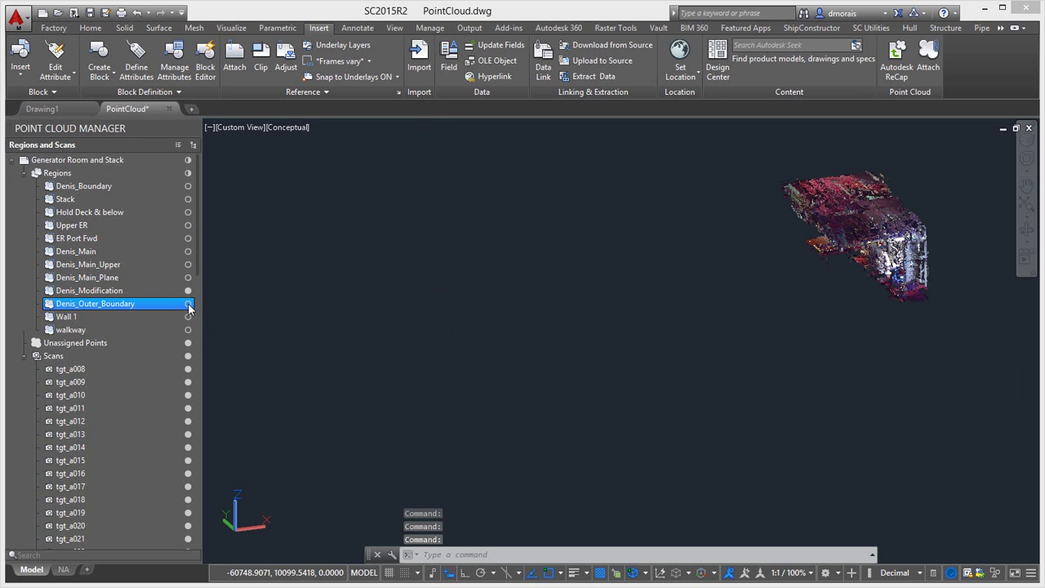
- Collapse the Scans list and examine the Denis_Modification pipework from a frontal viewpoint
click(24, 357)
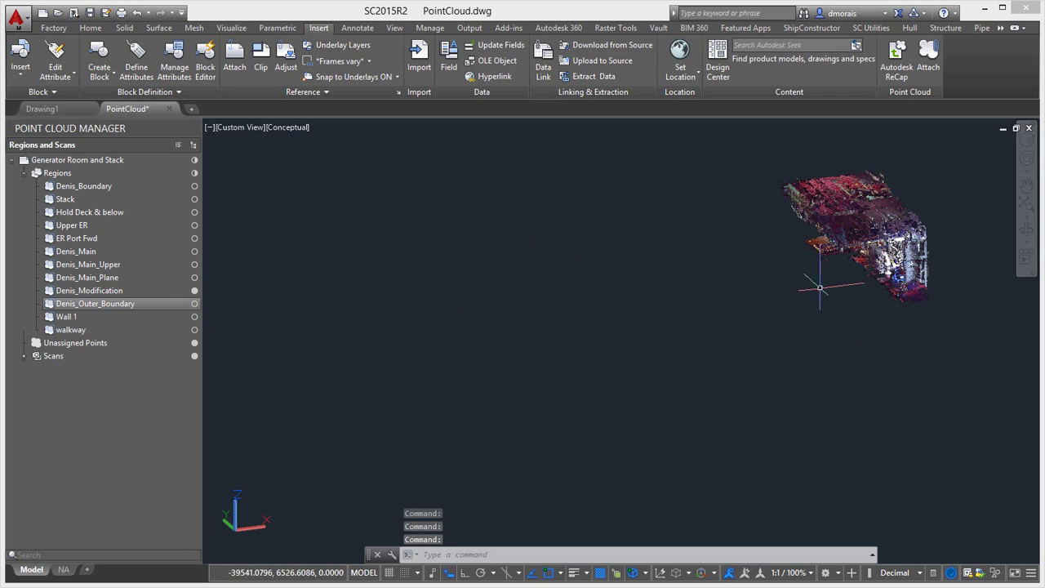
middle_drag(816, 285, 621, 323)
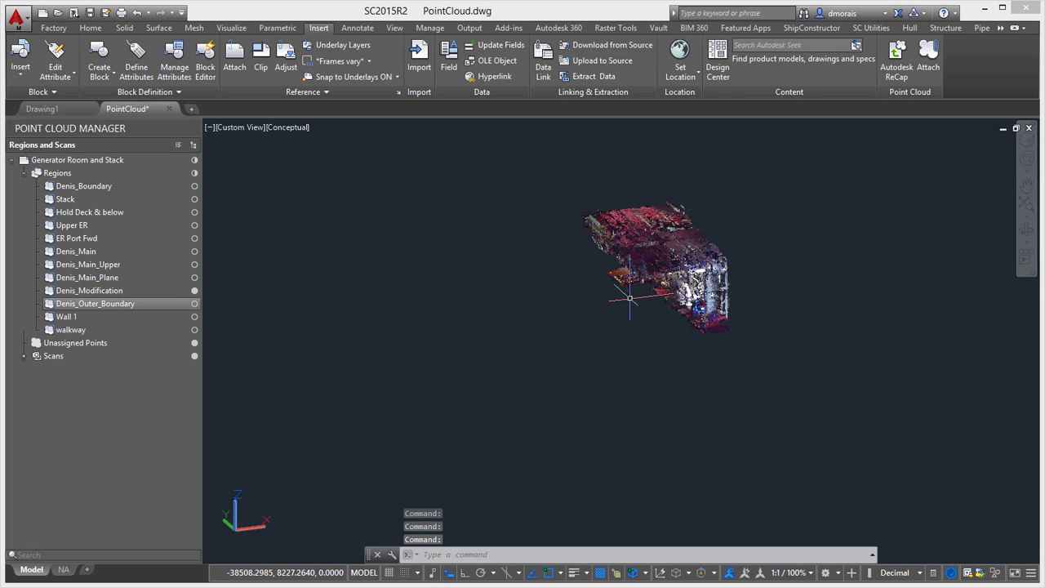
shift+middle_drag(641, 284, 734, 264)
scroll(733, 262, up, 4)
scroll(741, 262, up, 4)
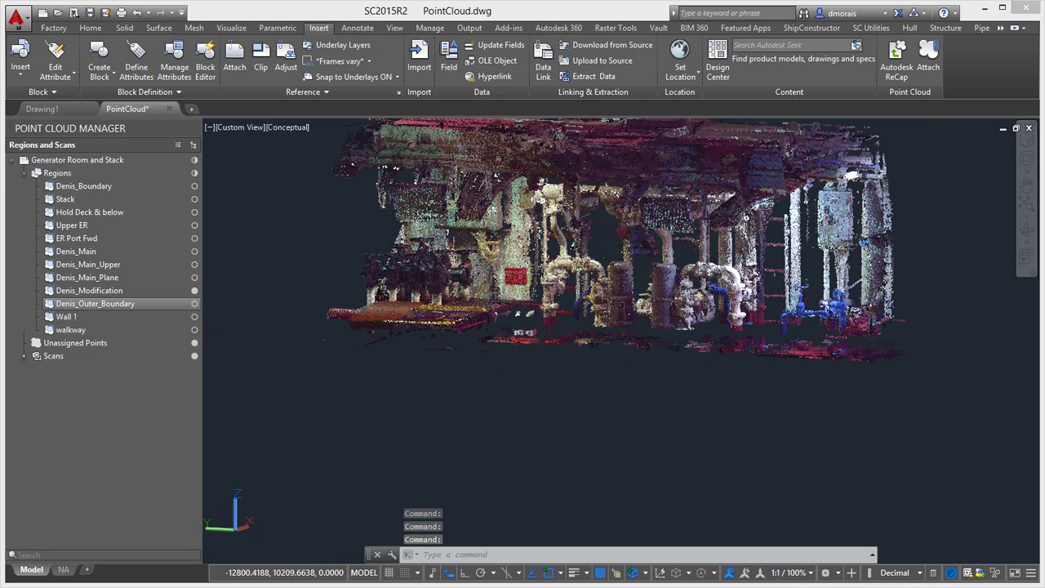
scroll(586, 302, down, 2)
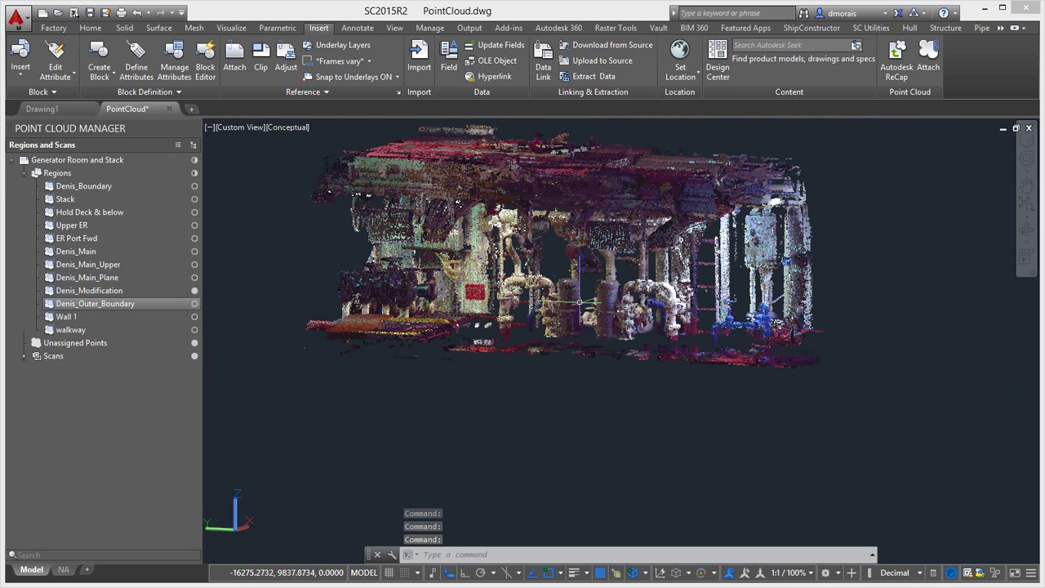
shift+middle_drag(645, 264, 660, 249)
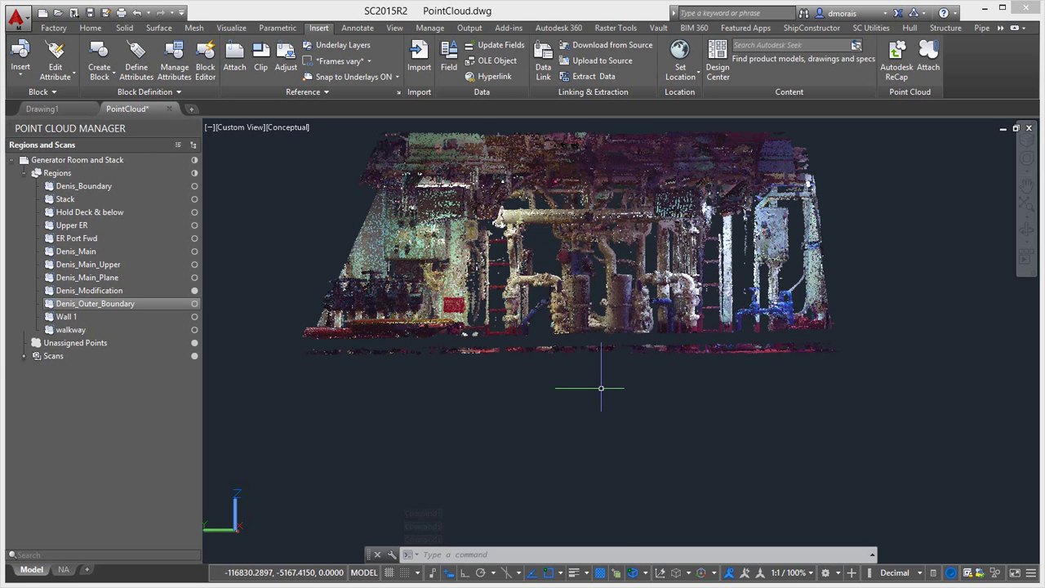
- Check the 3D object snap options available for point clouds and examine the scanned pipework from the front
click(646, 572)
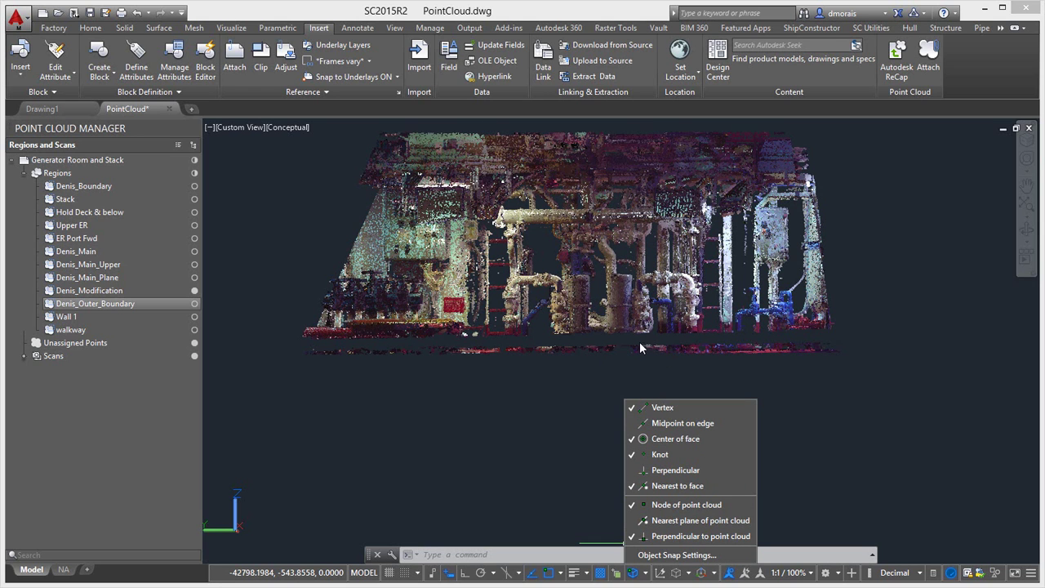
click(616, 374)
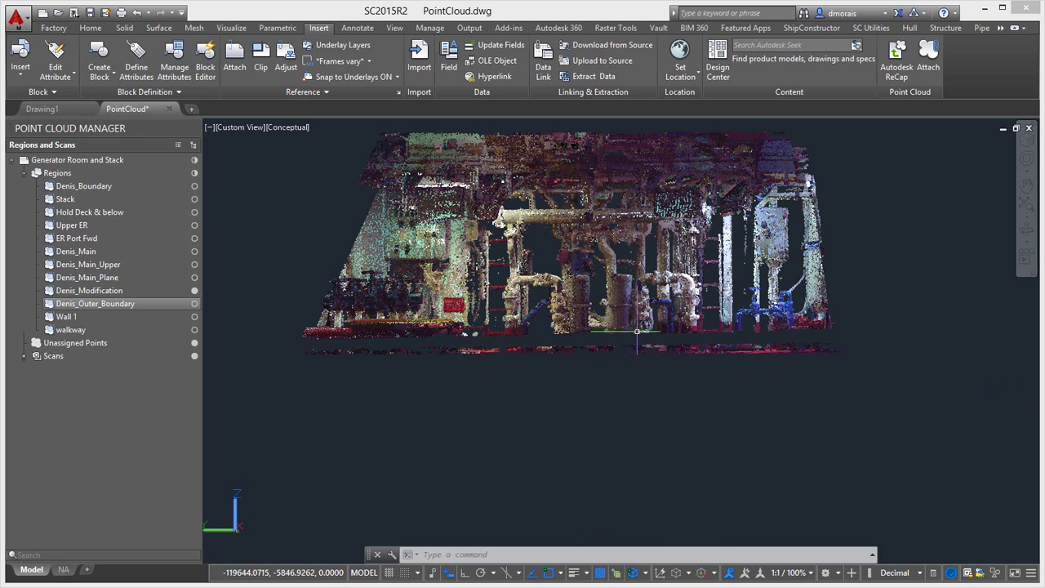
mouse_move(643, 344)
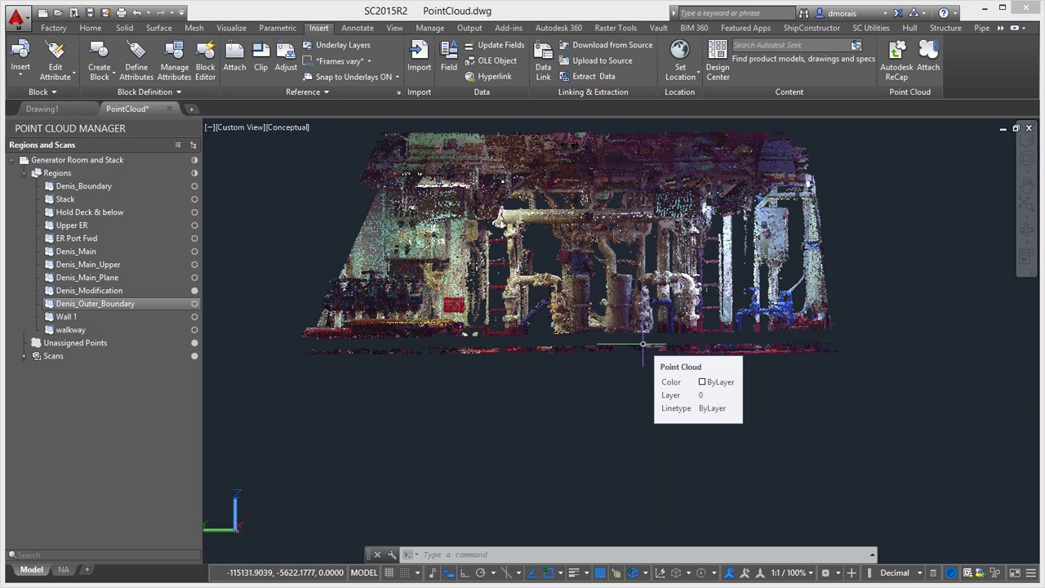
middle_drag(650, 348, 590, 358)
key(Escape)
mouse_move(595, 329)
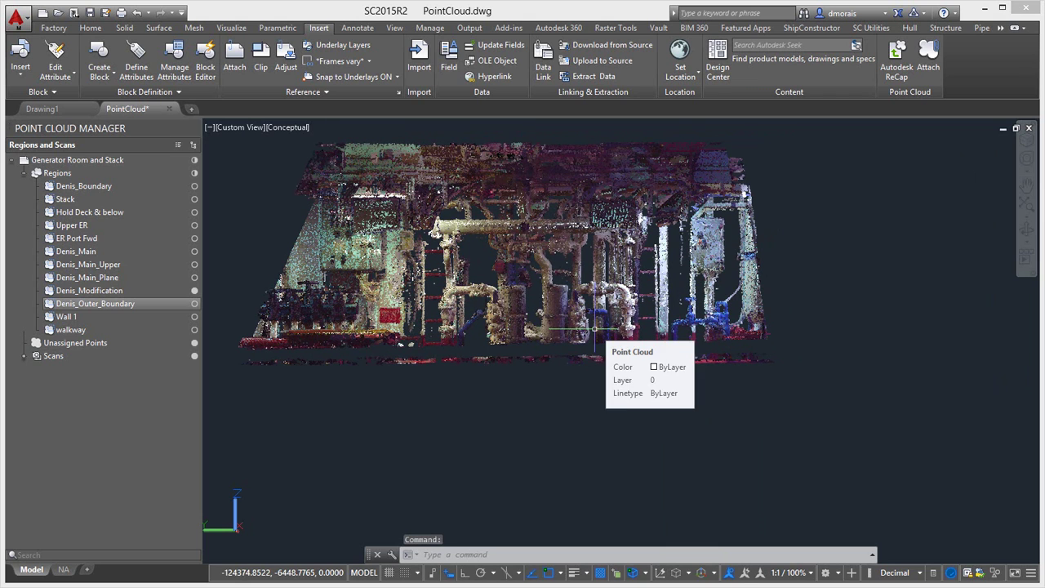
shift+drag(611, 309, 573, 316)
shift+middle_drag(619, 327, 607, 314)
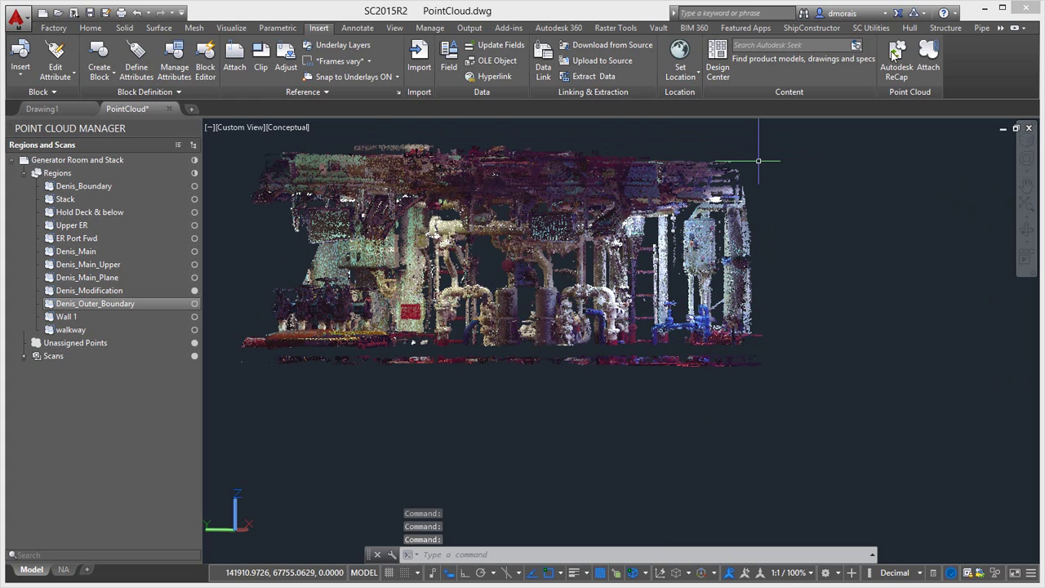
- Route a bent pipe in stock PEN-114,3x3,6-L160-ST37.2 from point cloud nodes along the scanned overhead pipe, without splitting it into maximum-length segments
click(981, 29)
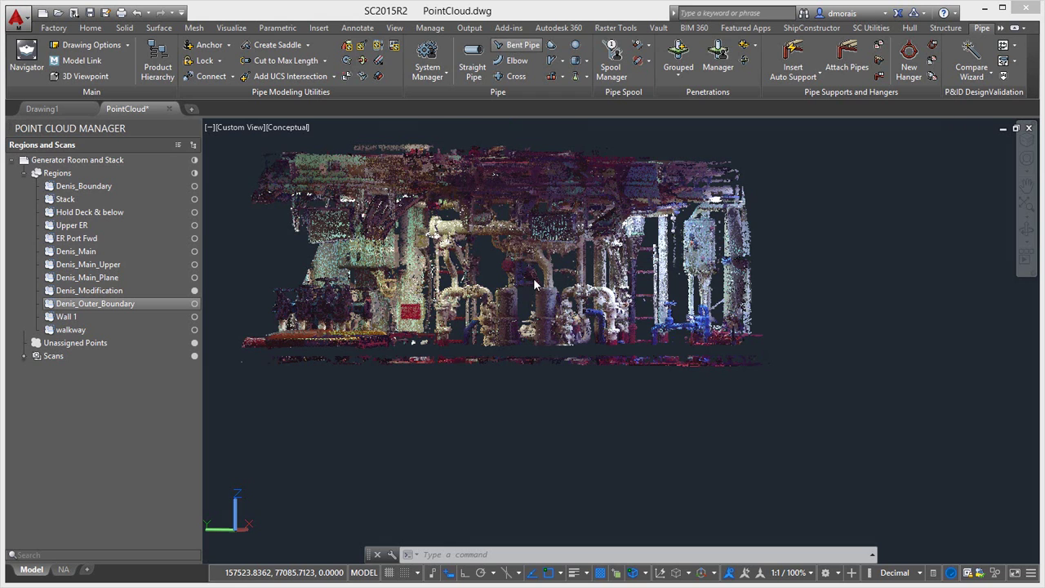
click(518, 44)
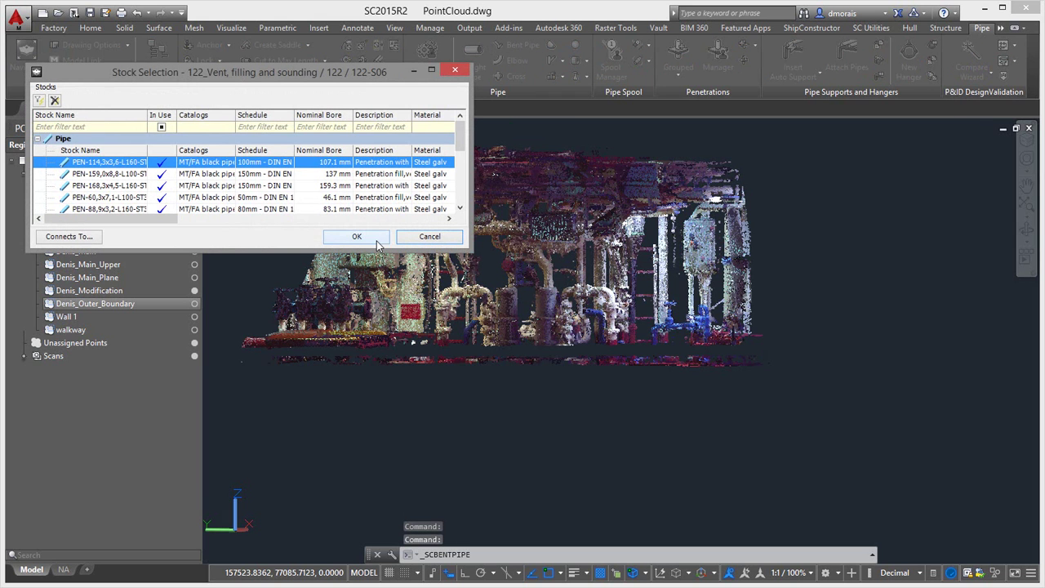
click(347, 236)
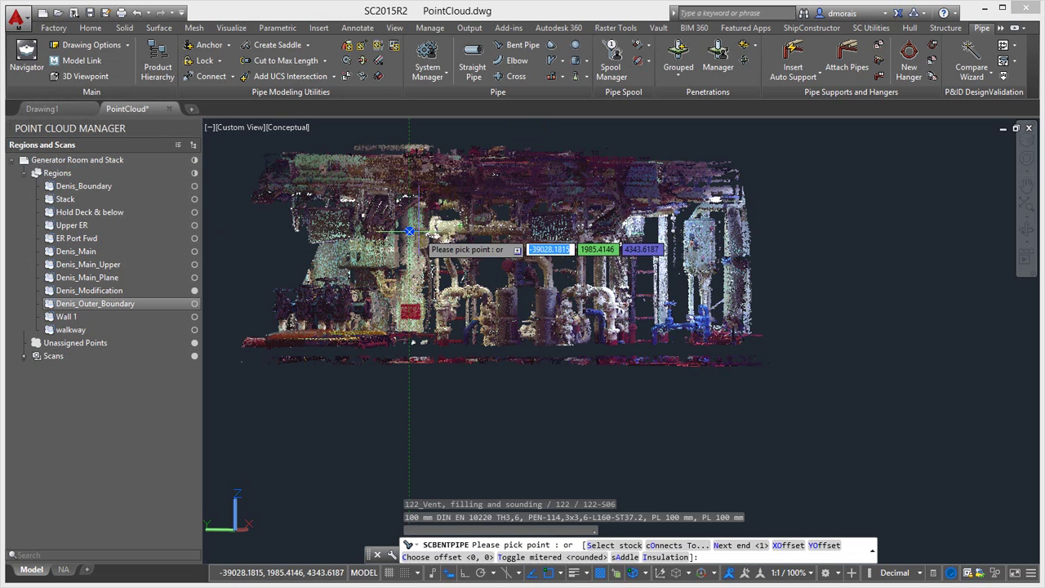
scroll(433, 224, up, 2)
scroll(437, 227, up, 2)
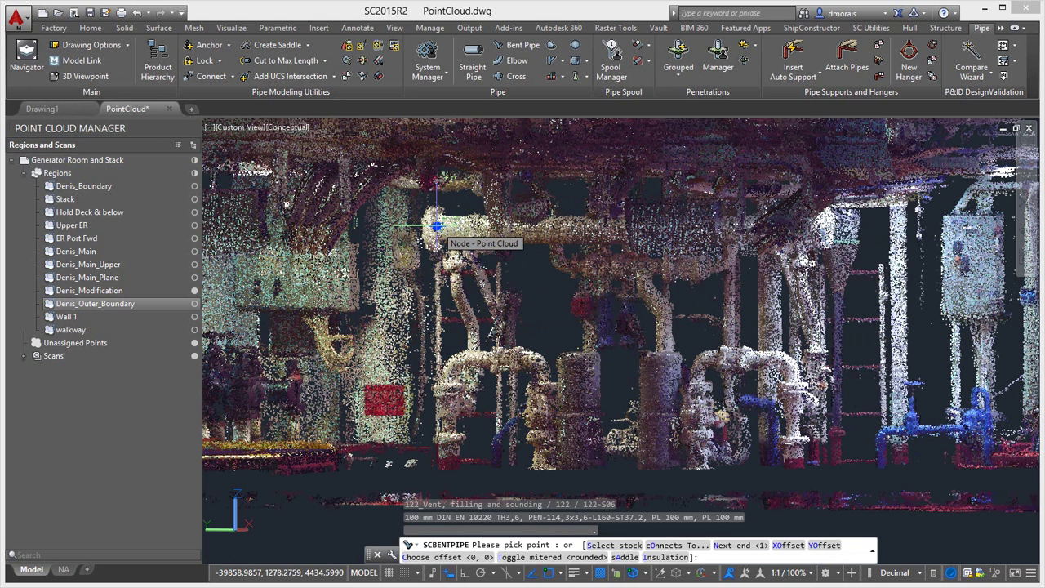
click(437, 226)
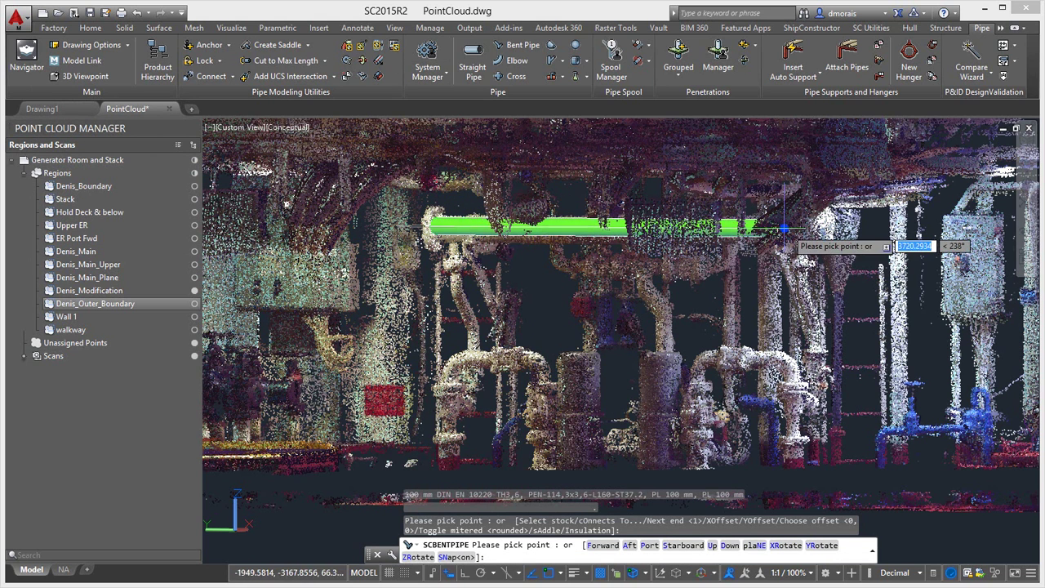
click(755, 231)
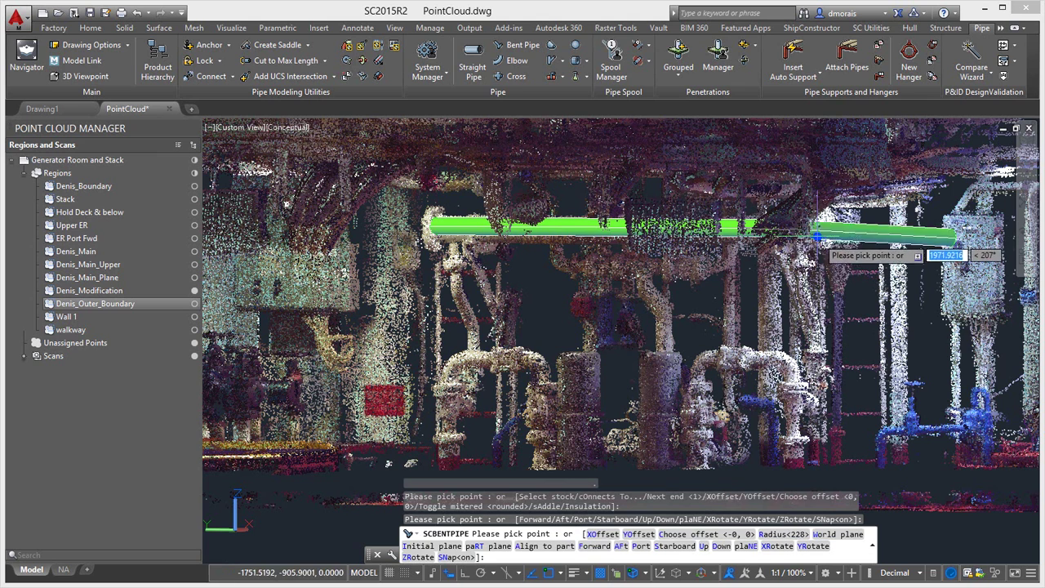
click(891, 322)
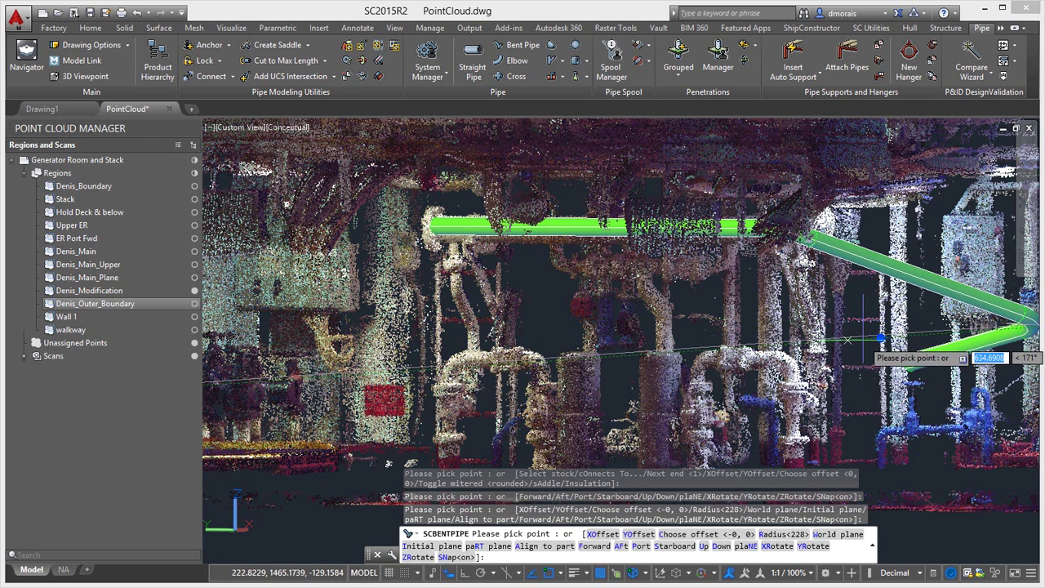
key(Return)
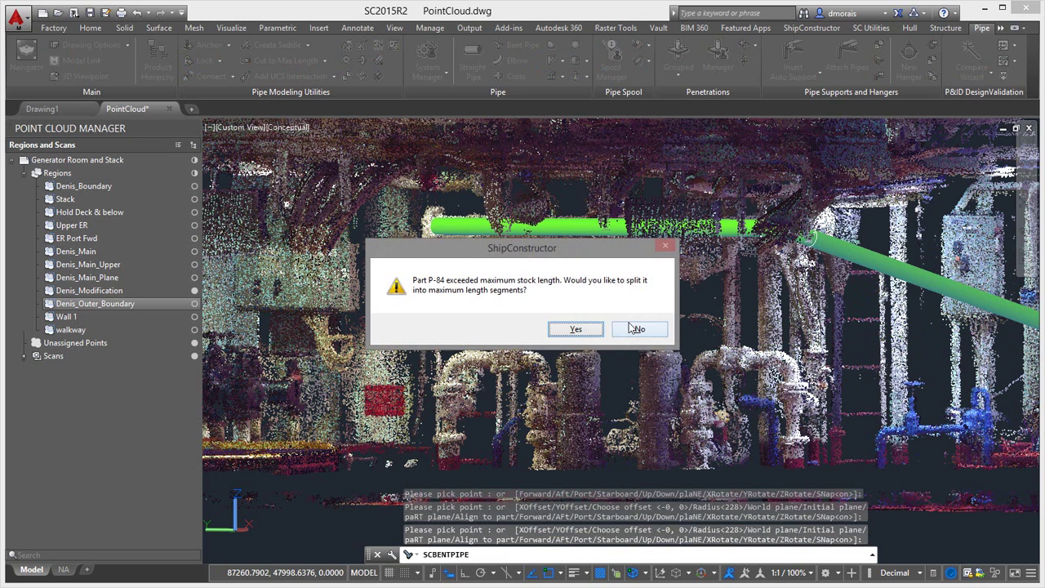
click(638, 329)
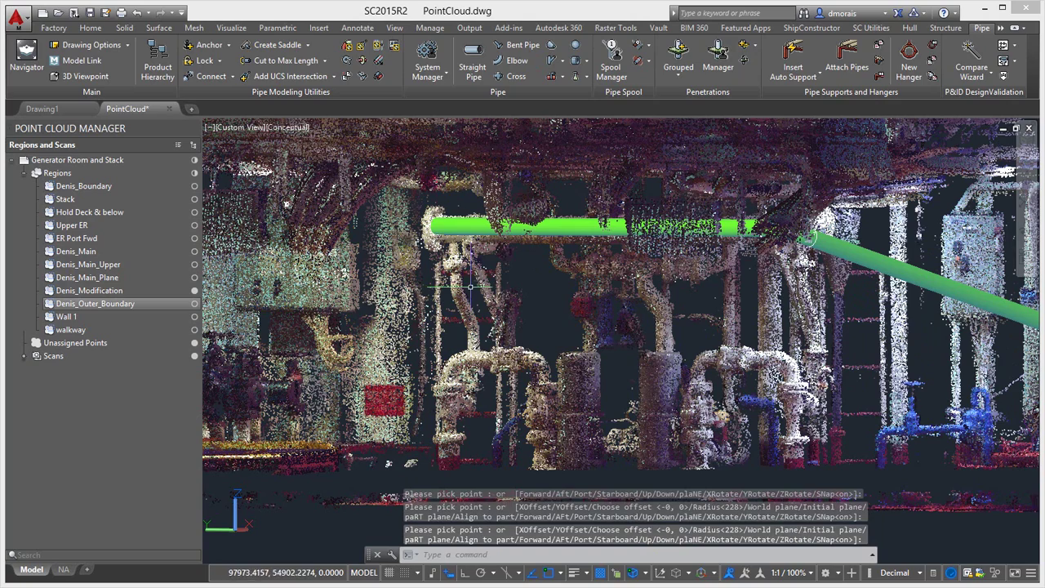
- Route a second bent pipe in the same stock up the scanned vertical offset pipe between the two cylinders, without splitting it into maximum-length segments
shift+middle_drag(467, 290, 553, 303)
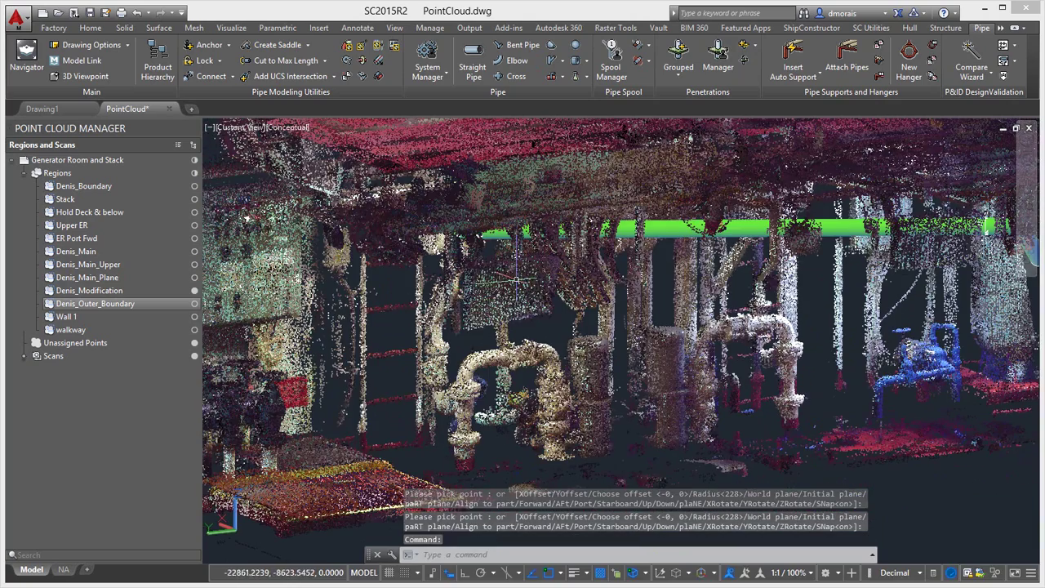
scroll(516, 279, up, 4)
scroll(527, 308, down, 4)
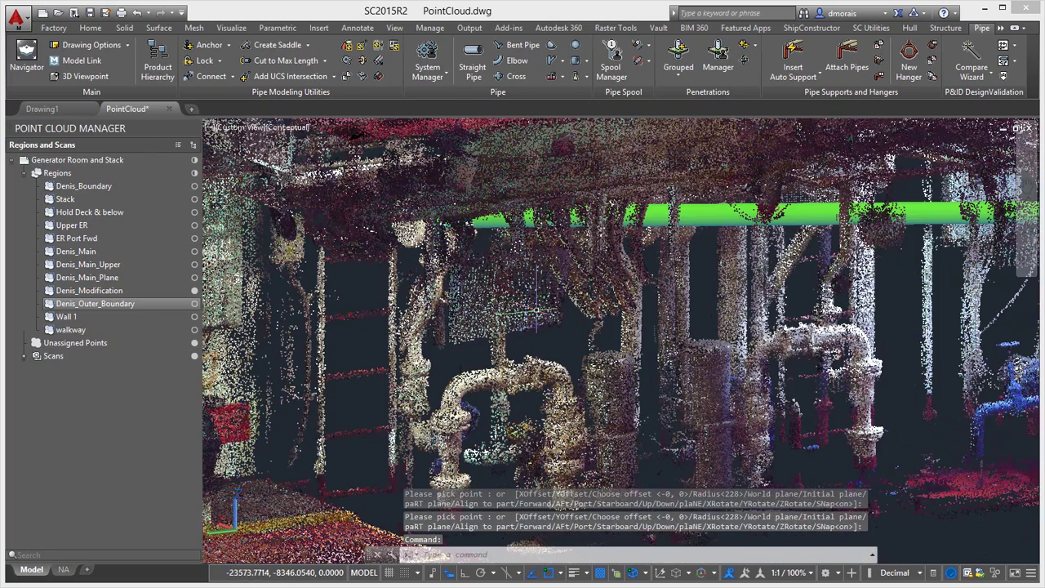
shift+middle_drag(542, 325, 495, 279)
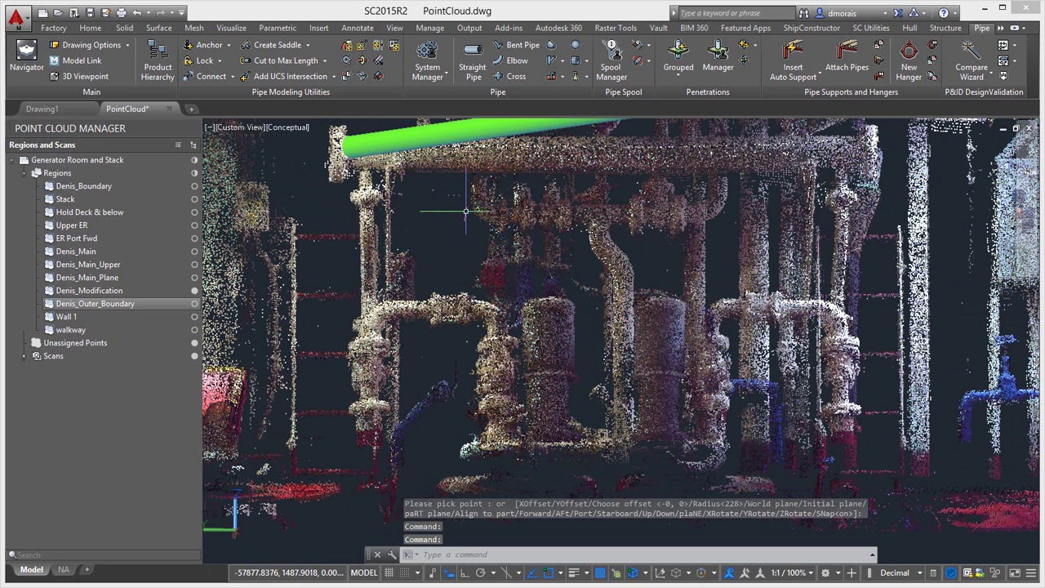
click(511, 45)
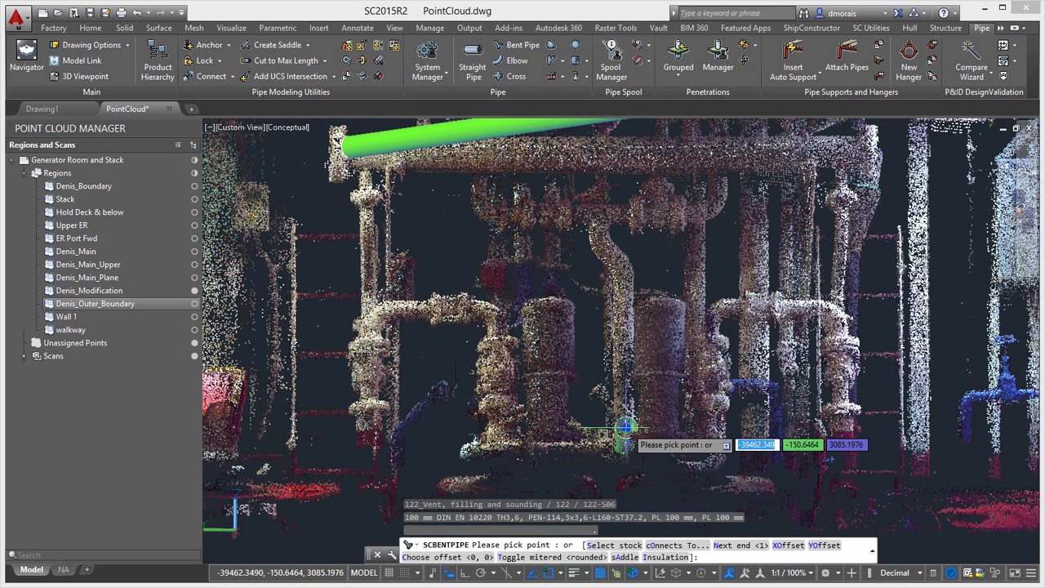
click(625, 427)
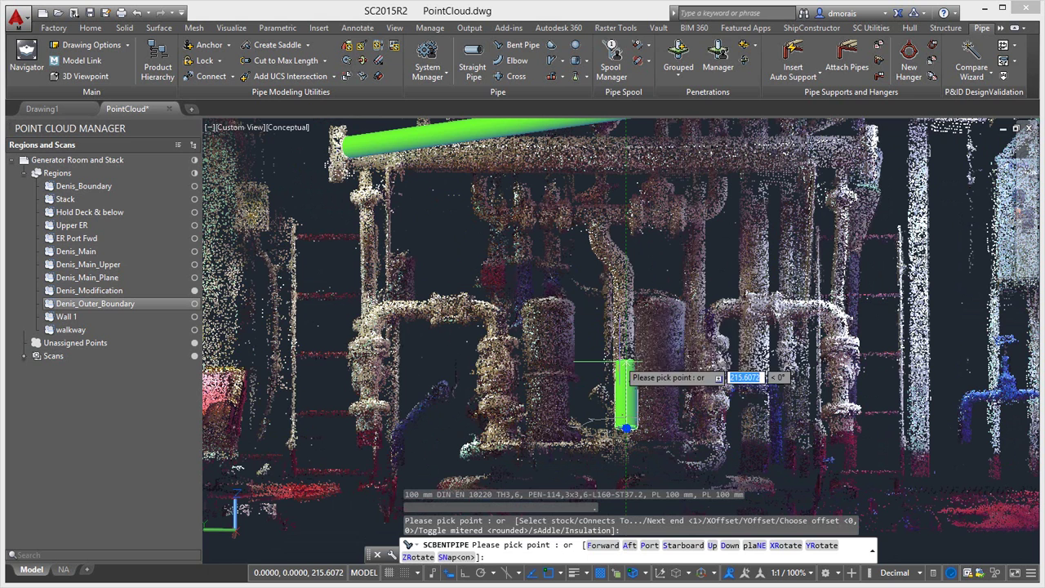
click(615, 271)
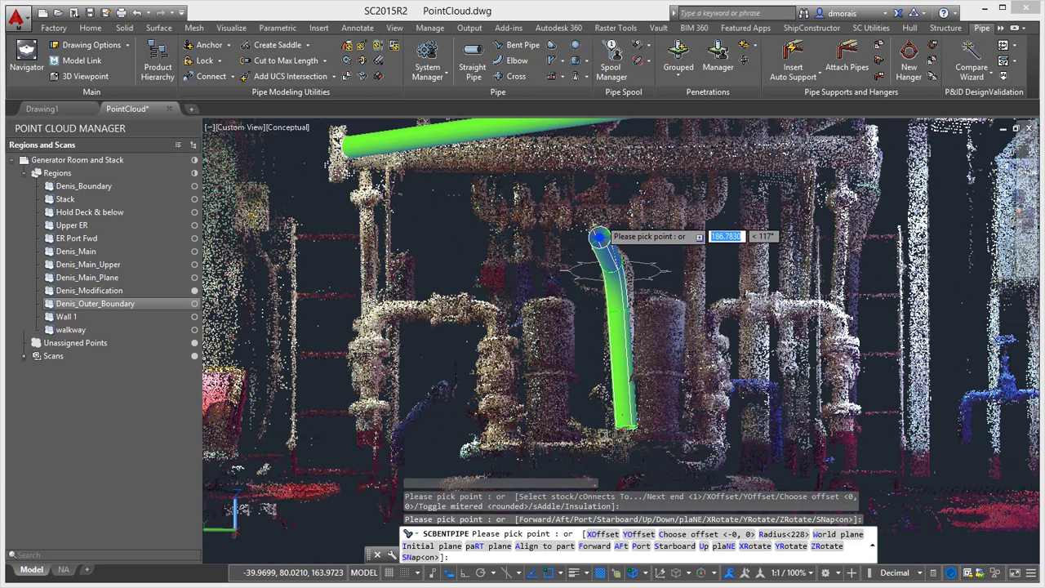
click(600, 196)
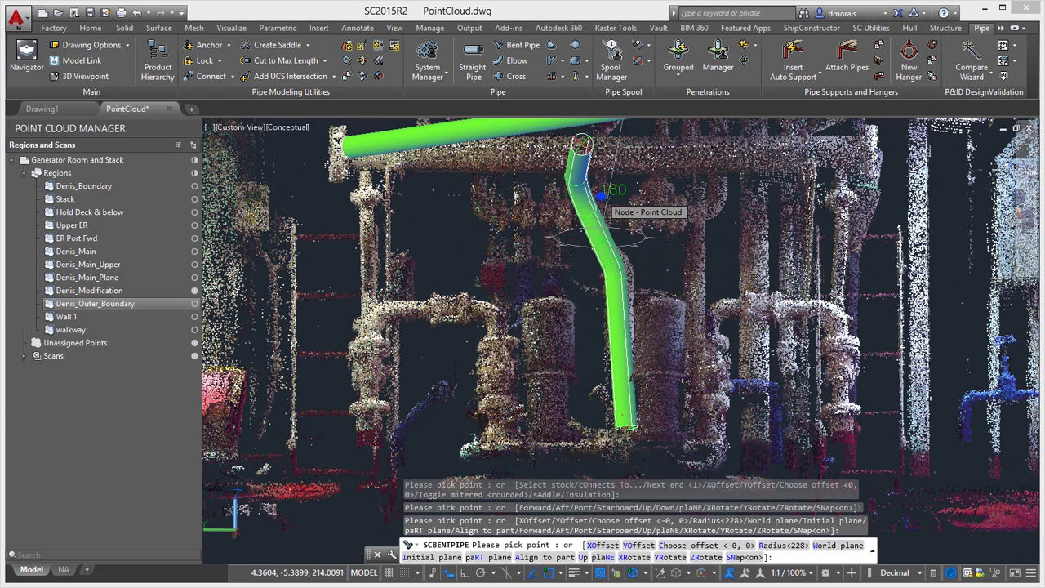
key(Return)
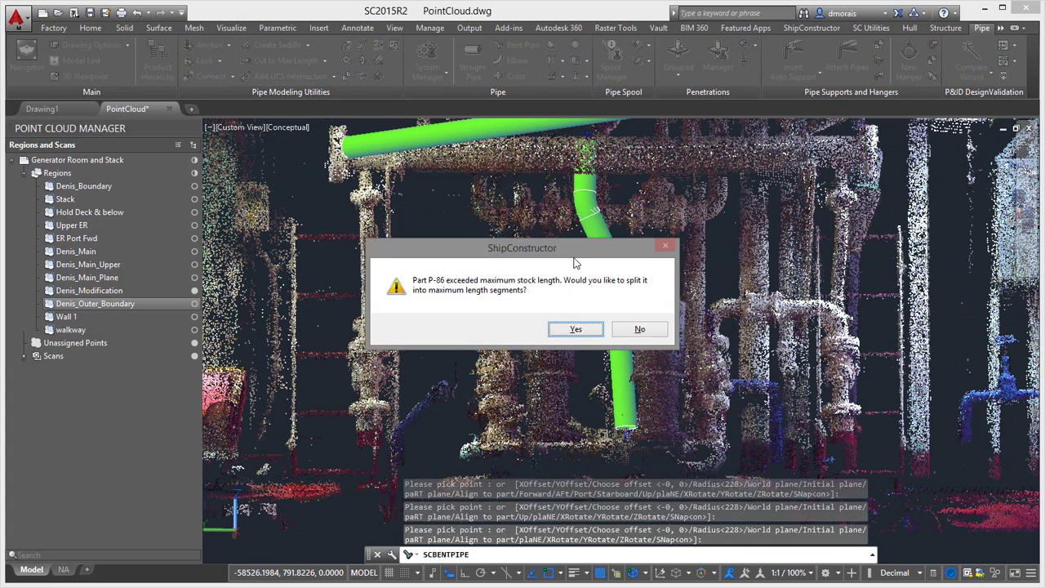
click(636, 329)
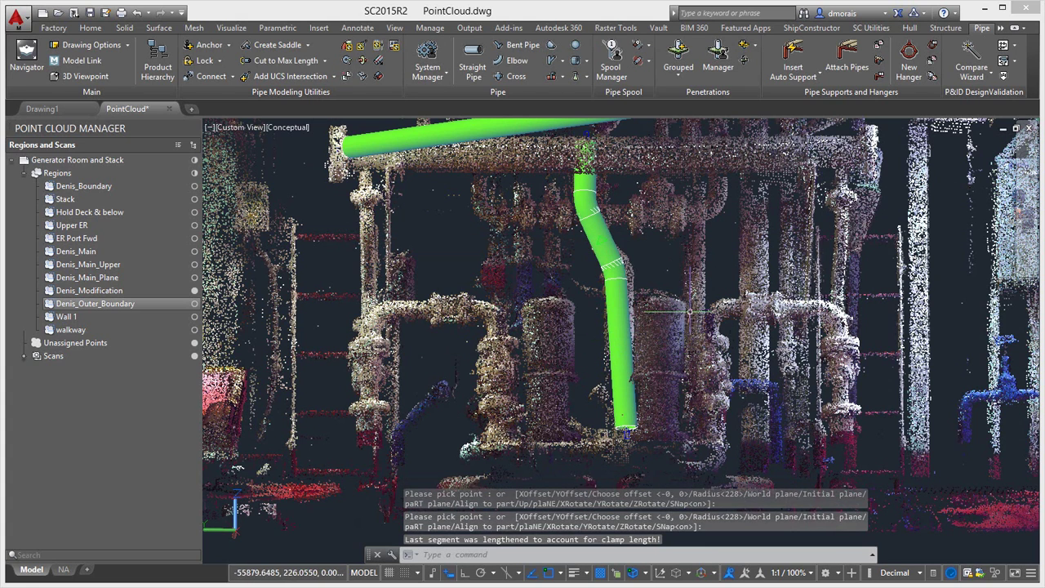
shift+middle_drag(669, 327, 611, 356)
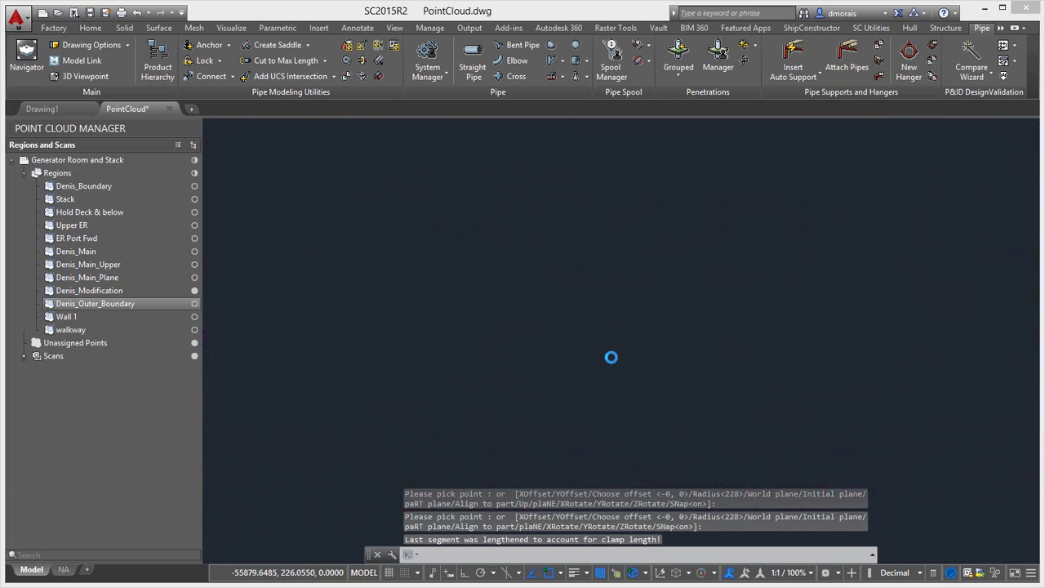
key(Escape)
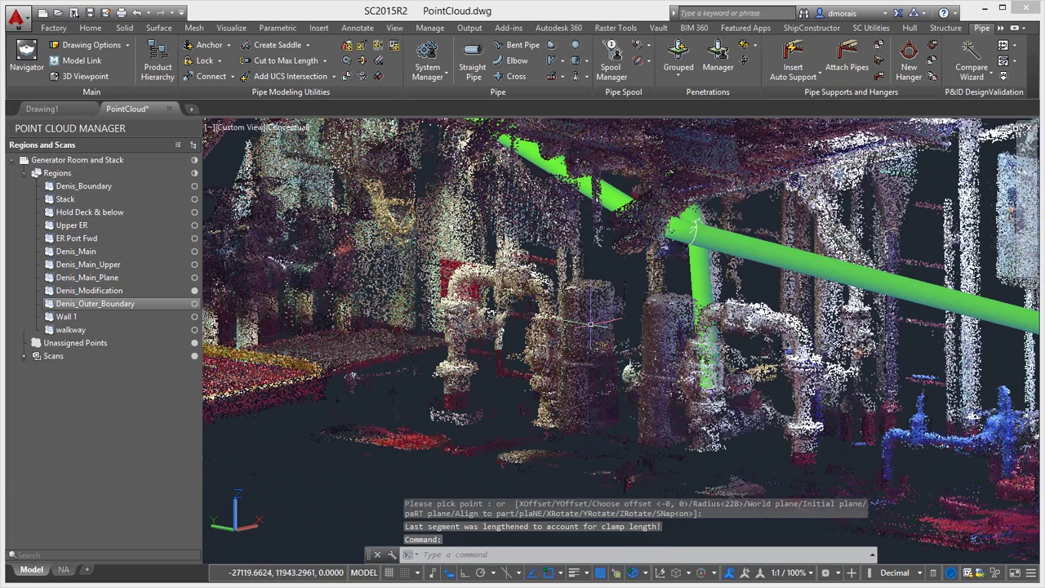
scroll(569, 325, down, 6)
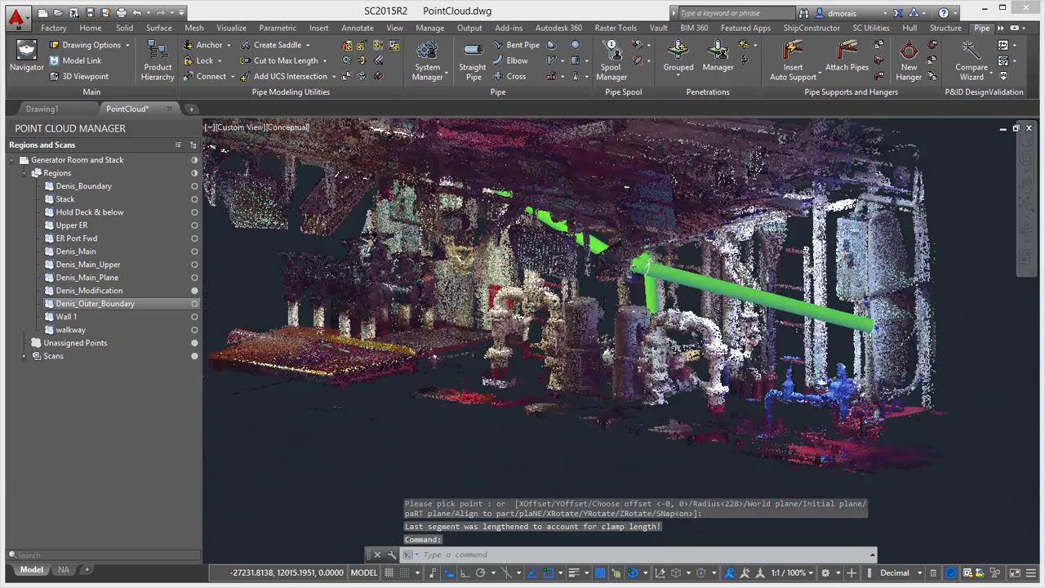